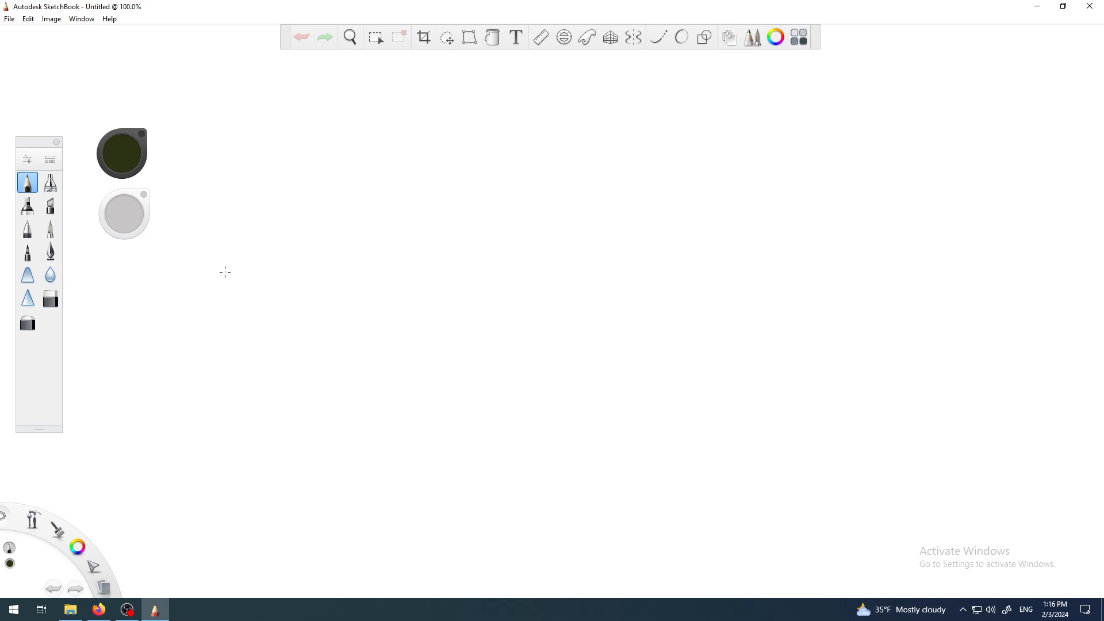
Move the color puck and brush puck apart in the free area beside the canvas, with the whole page in view
scroll(368, 300, "down", 2)
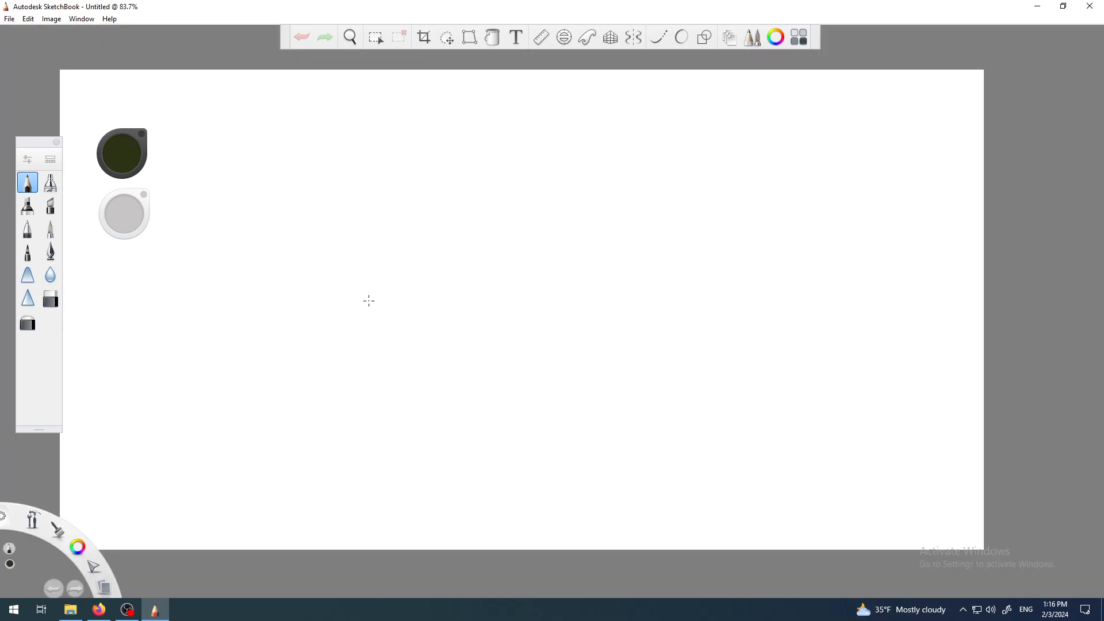
scroll(368, 300, "down", 2)
key("space")
left_click_drag(391, 341, 456, 362)
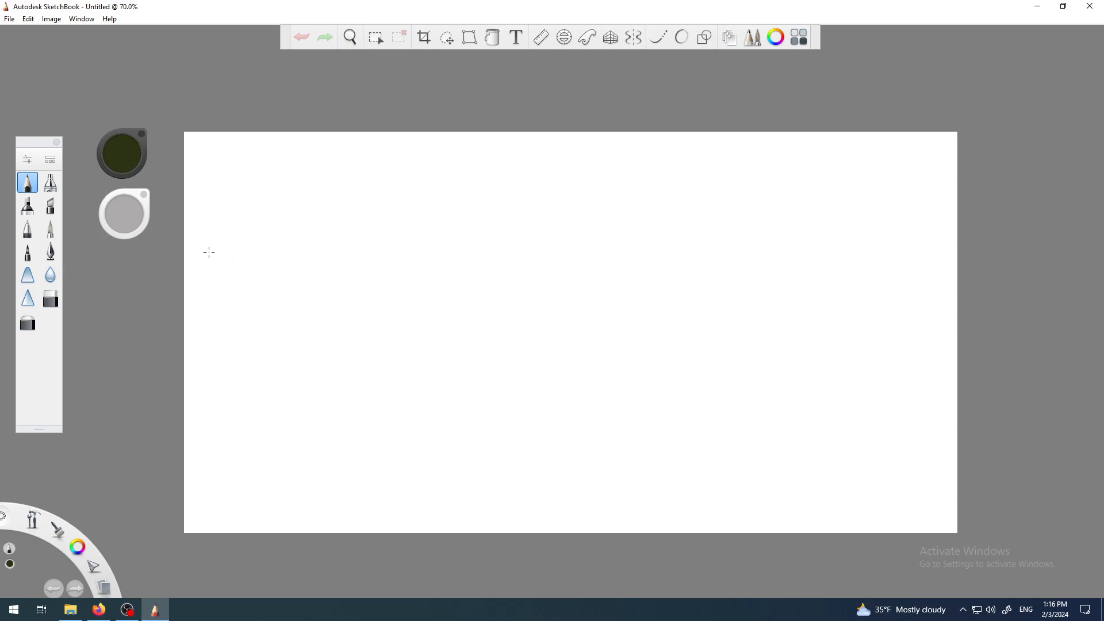
mouse_move(122, 138)
left_mouse_down()
mouse_move(118, 102)
mouse_move(125, 127)
mouse_move(117, 122)
left_mouse_up()
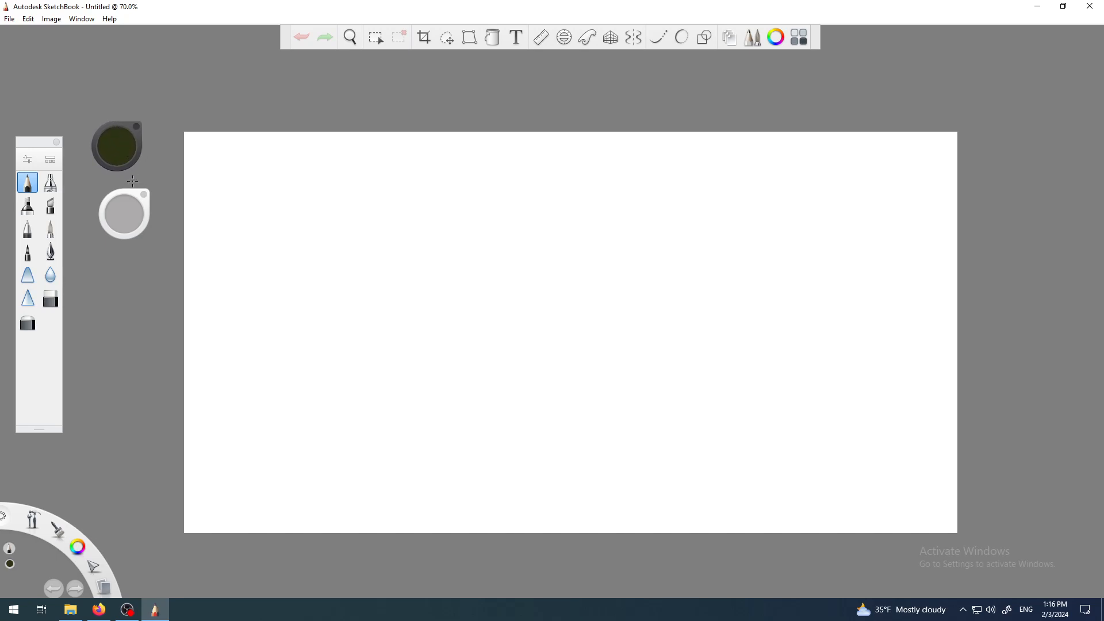
left_click_drag(122, 191, 119, 210)
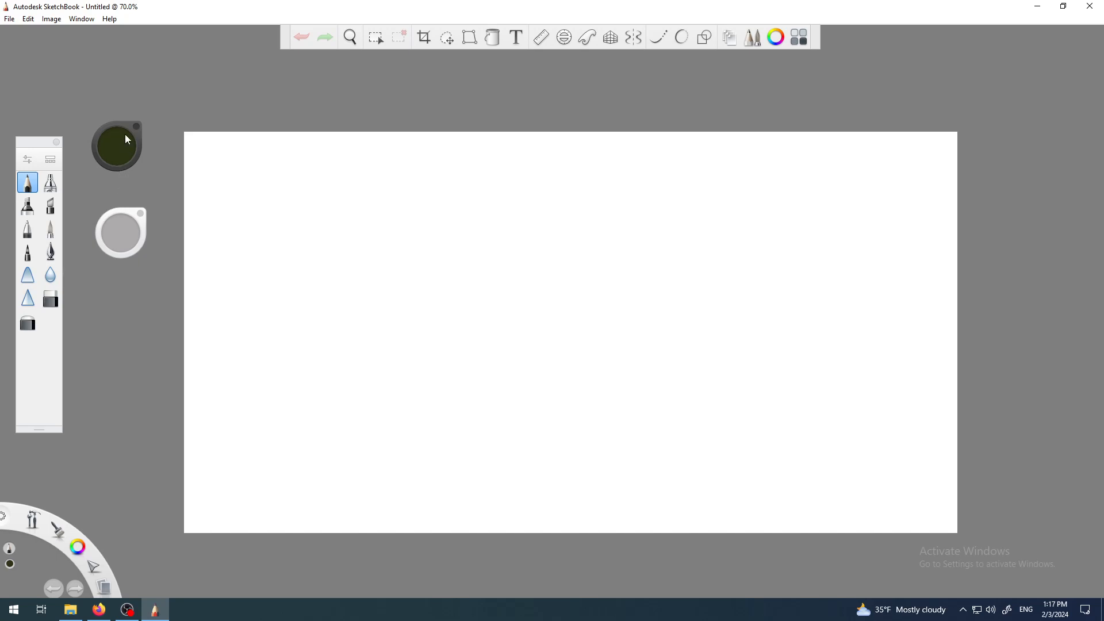
mouse_move(122, 129)
left_mouse_down()
mouse_move(118, 109)
mouse_move(123, 137)
left_mouse_up()
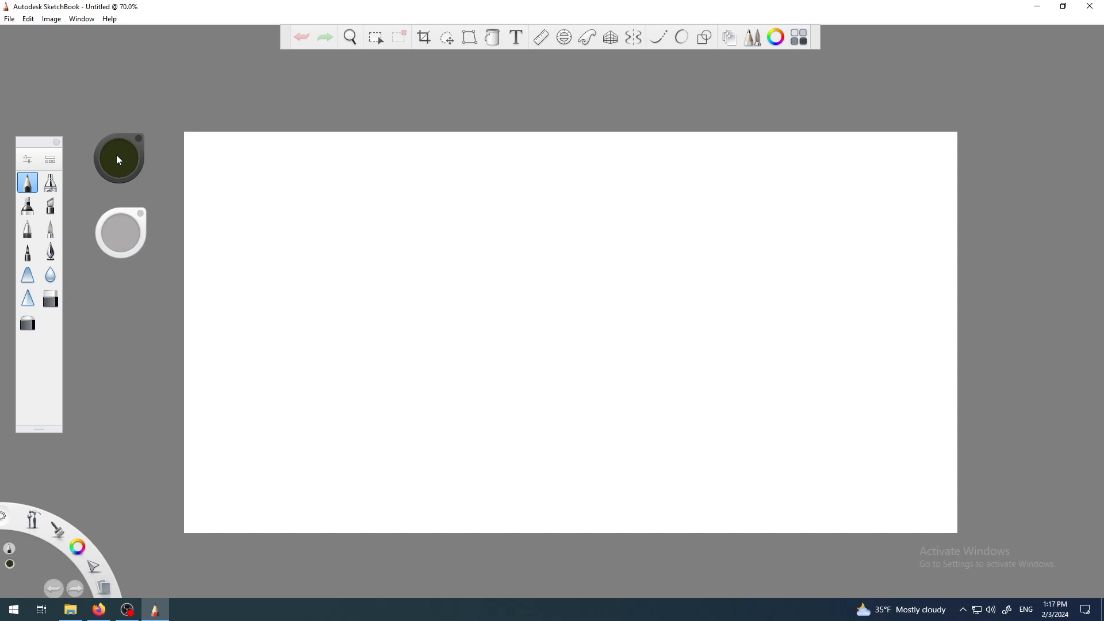
Choose a pinkish-red drawing color and sketch several freehand zigzags and curves across the upper and middle canvas
left_click(117, 157)
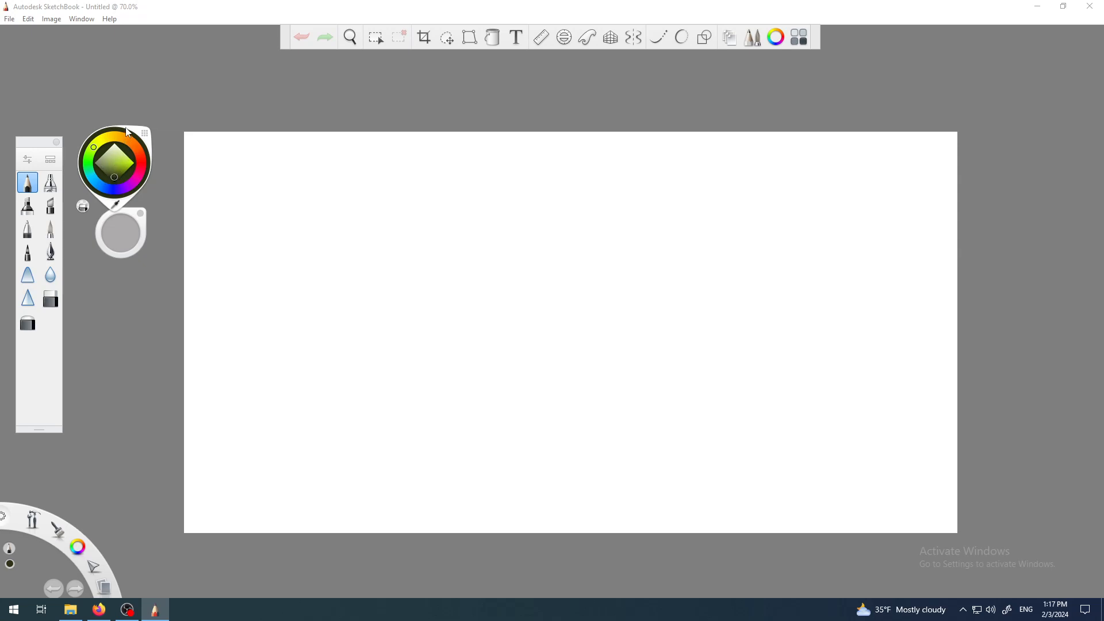
left_click(116, 155)
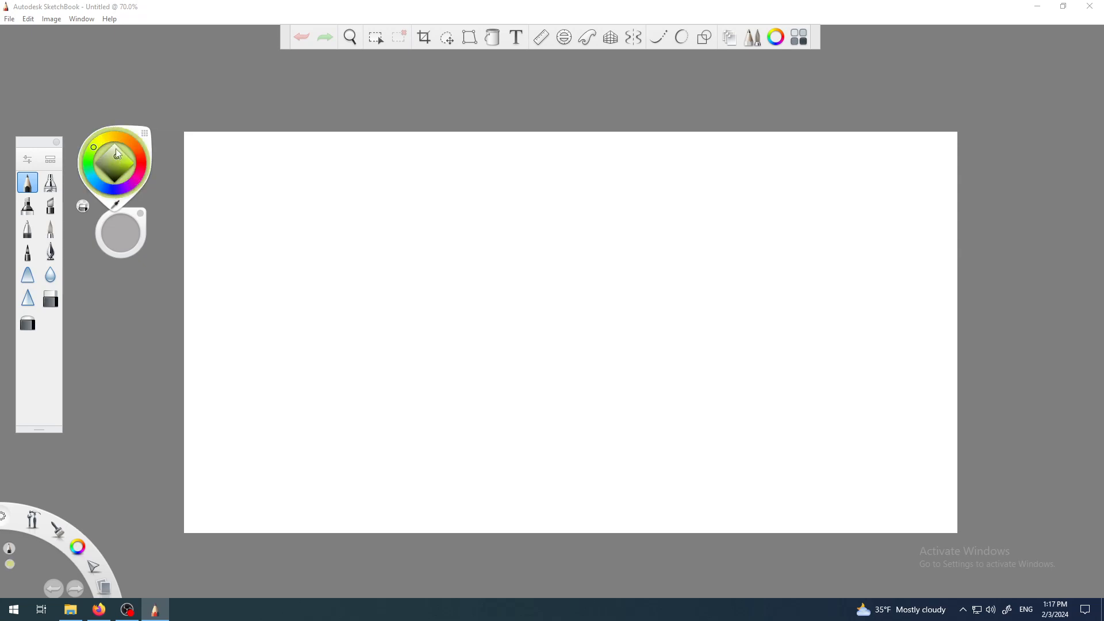
left_click(140, 169)
left_click_drag(114, 162, 120, 160)
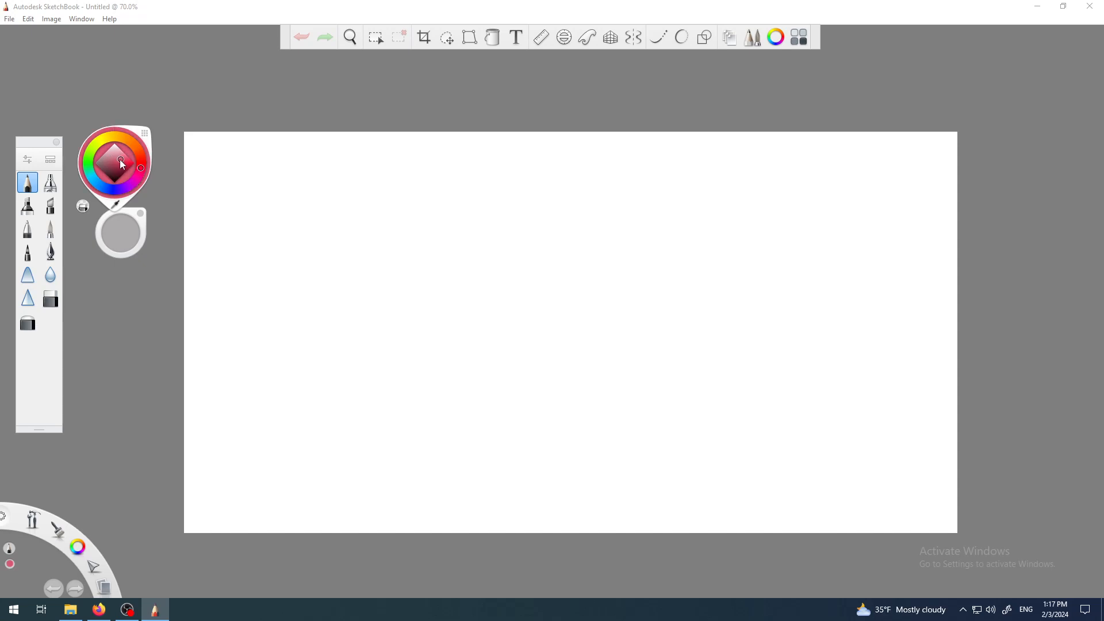
mouse_move(360, 261)
left_mouse_down()
mouse_move(413, 272)
mouse_move(474, 230)
mouse_move(474, 291)
mouse_move(541, 303)
mouse_move(578, 281)
mouse_move(638, 273)
mouse_move(695, 289)
mouse_move(701, 234)
mouse_move(746, 263)
mouse_move(756, 248)
mouse_move(645, 372)
mouse_move(420, 364)
mouse_move(436, 407)
left_mouse_up()
mouse_move(363, 322)
left_mouse_down()
mouse_move(297, 299)
mouse_move(336, 301)
mouse_move(305, 218)
mouse_move(360, 226)
mouse_move(496, 207)
left_mouse_up()
mouse_move(594, 182)
left_mouse_down()
mouse_move(542, 176)
mouse_move(575, 199)
left_mouse_up()
Change the drawing color to light green and sketch jagged lines mid-canvas, in the upper-left corner and along the right half
left_click(112, 165)
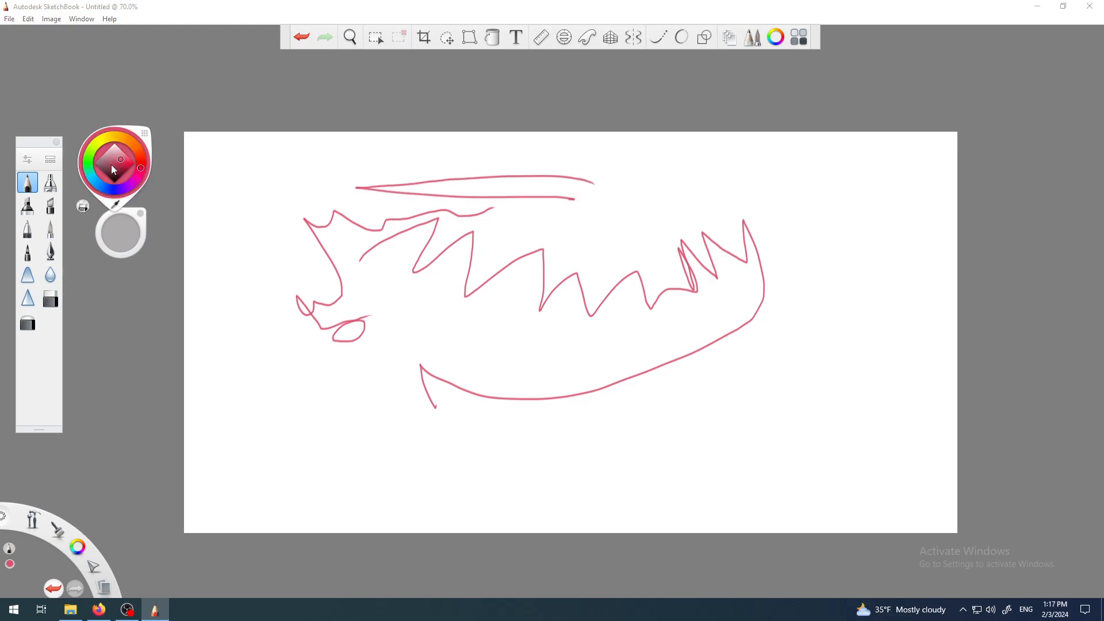
left_click(88, 157)
mouse_move(599, 278)
left_mouse_down()
mouse_move(609, 299)
mouse_move(587, 321)
mouse_move(546, 312)
mouse_move(527, 340)
mouse_move(483, 339)
left_mouse_up()
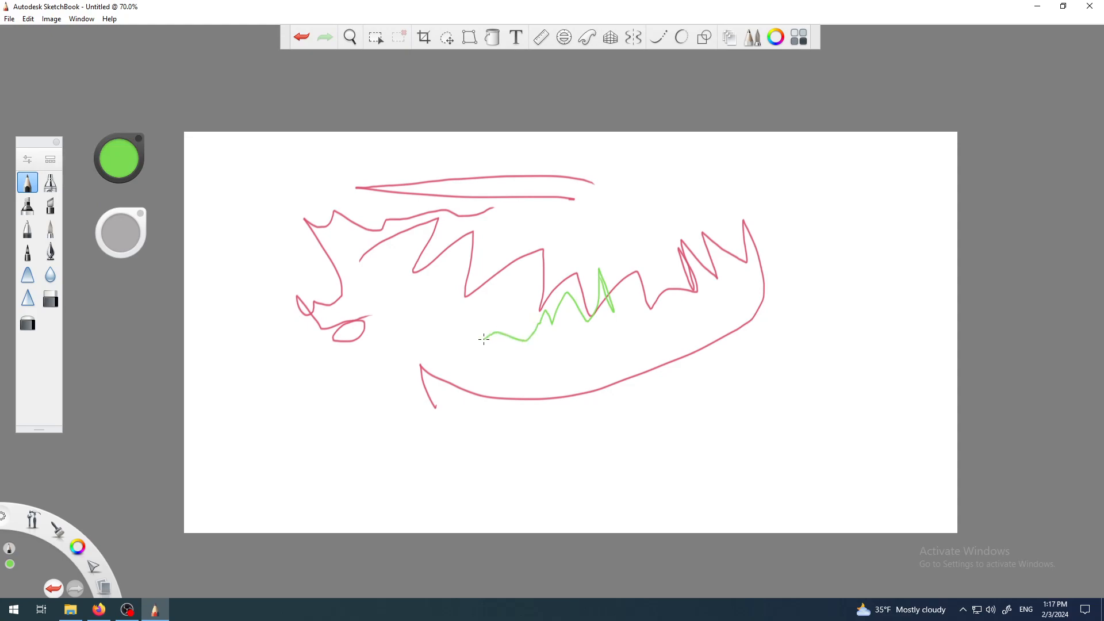
left_click(119, 169)
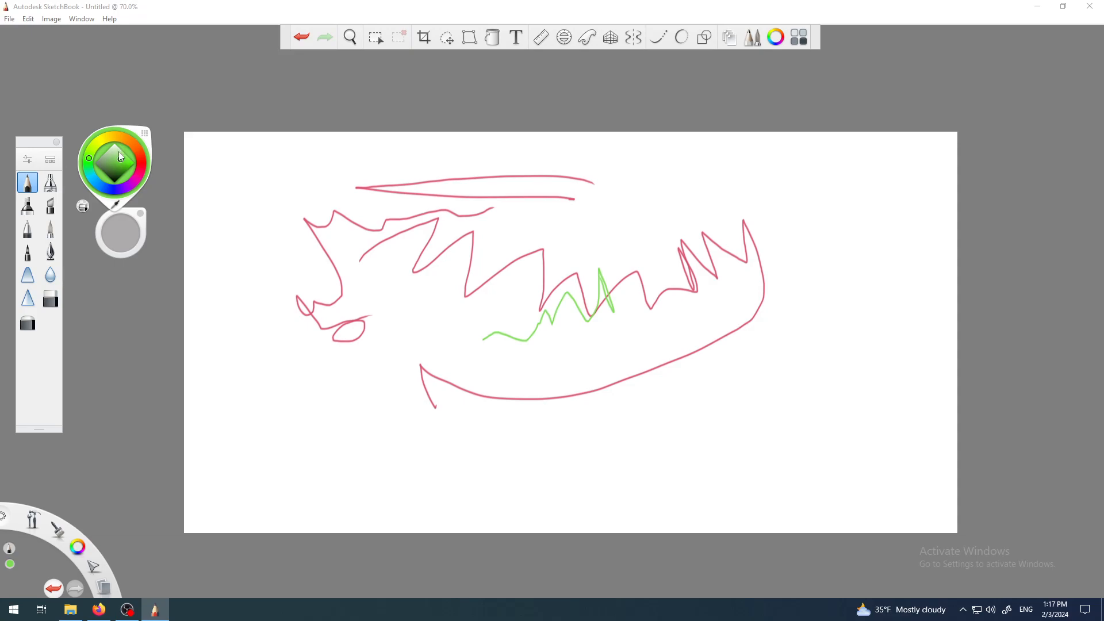
left_click_drag(228, 153, 271, 177)
mouse_move(676, 240)
left_mouse_down()
mouse_move(661, 213)
mouse_move(694, 226)
mouse_move(689, 201)
mouse_move(716, 209)
mouse_move(781, 182)
mouse_move(763, 217)
mouse_move(800, 247)
left_mouse_up()
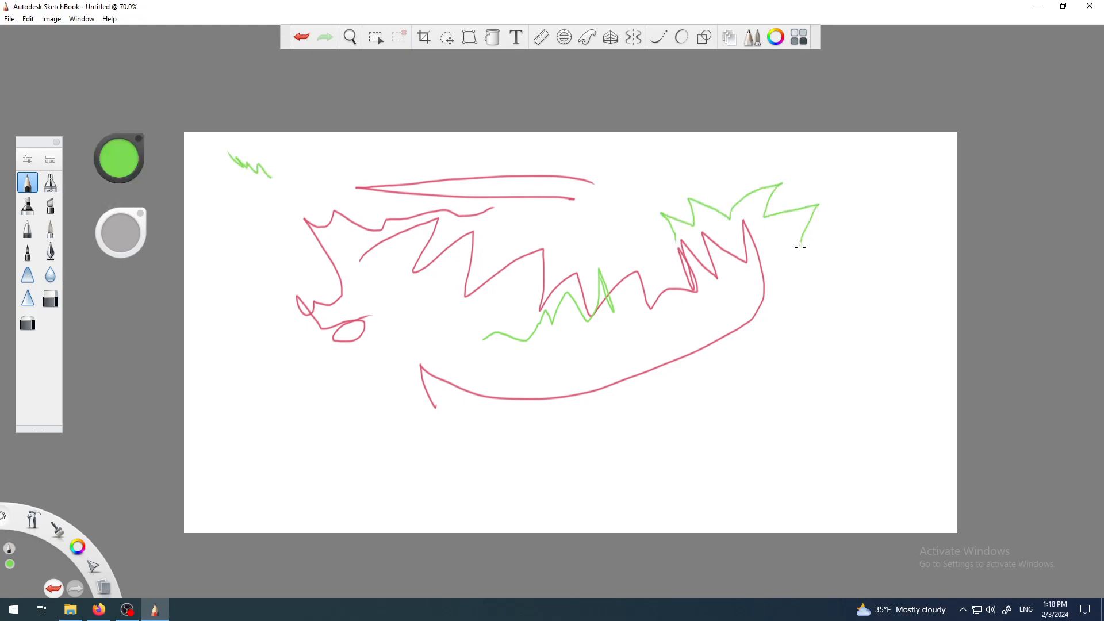
left_click_drag(674, 244, 604, 244)
left_click_drag(802, 246, 950, 242)
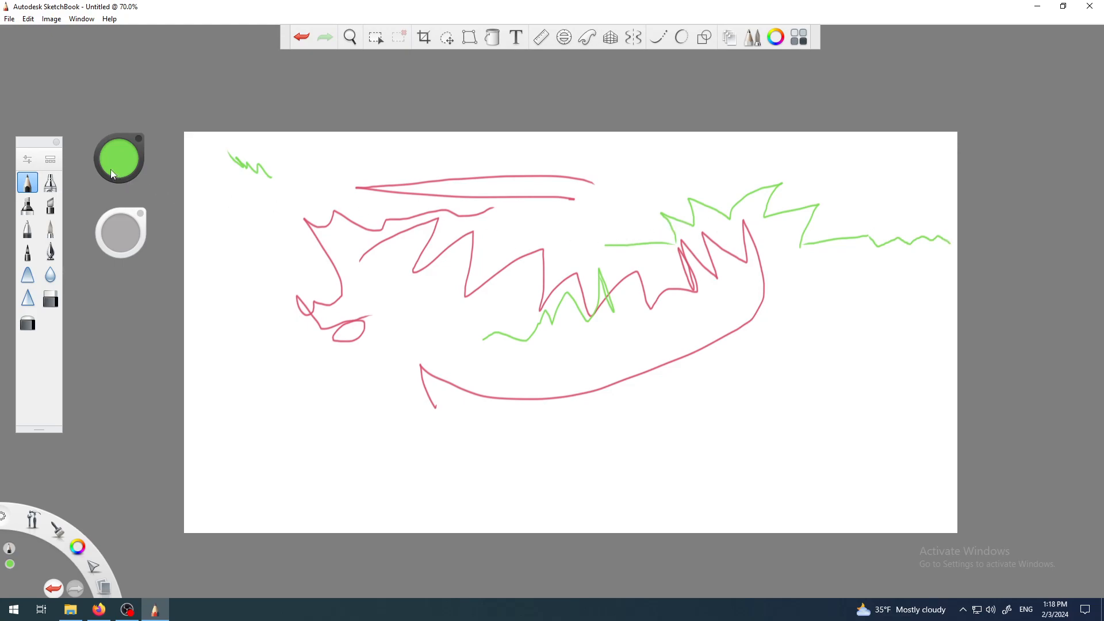
Place the color puck on the canvas beside the mid-canvas green zigzag and add small green spikes along the zigzag's left end
left_click_drag(116, 145, 604, 309)
scroll(506, 279, "up", 2)
scroll(506, 279, "up", 4)
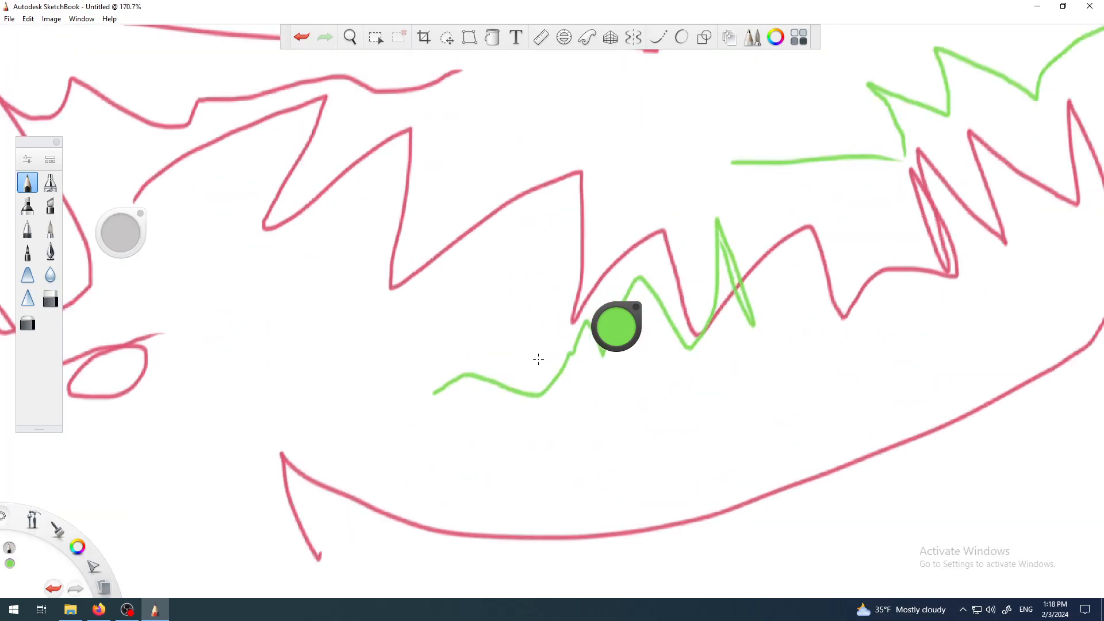
mouse_move(432, 378)
left_mouse_down()
mouse_move(430, 355)
mouse_move(457, 367)
mouse_move(460, 346)
mouse_move(494, 364)
mouse_move(498, 335)
mouse_move(520, 361)
mouse_move(528, 356)
mouse_move(528, 405)
left_mouse_up()
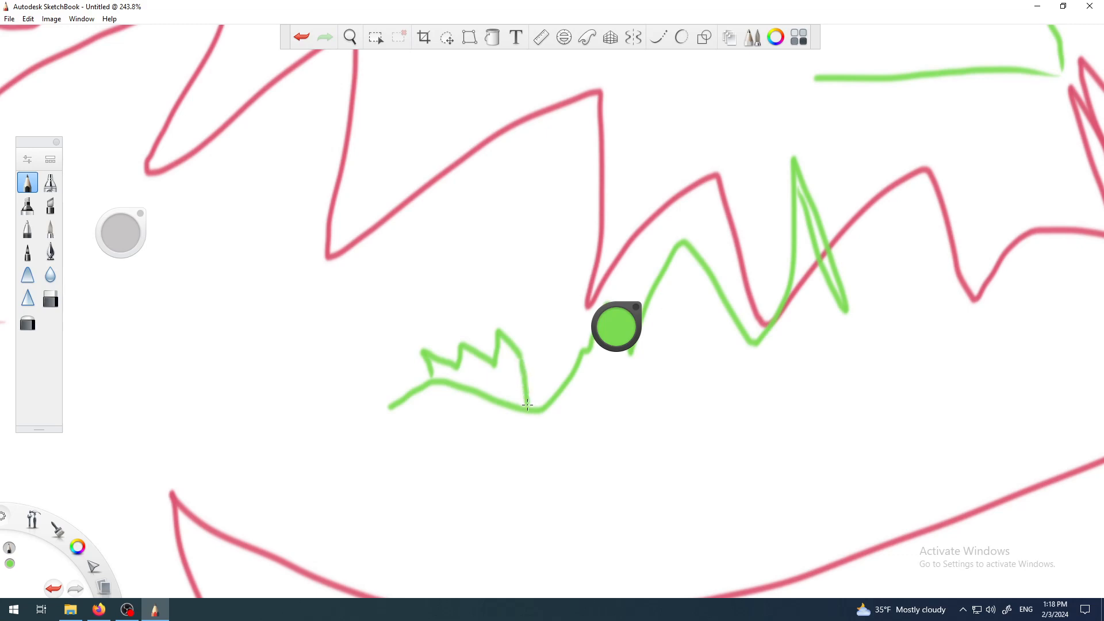
mouse_move(425, 385)
left_mouse_down()
mouse_move(385, 366)
mouse_move(408, 393)
mouse_move(439, 397)
left_mouse_up()
scroll(595, 356, "up", 1)
scroll(568, 359, "up", 1)
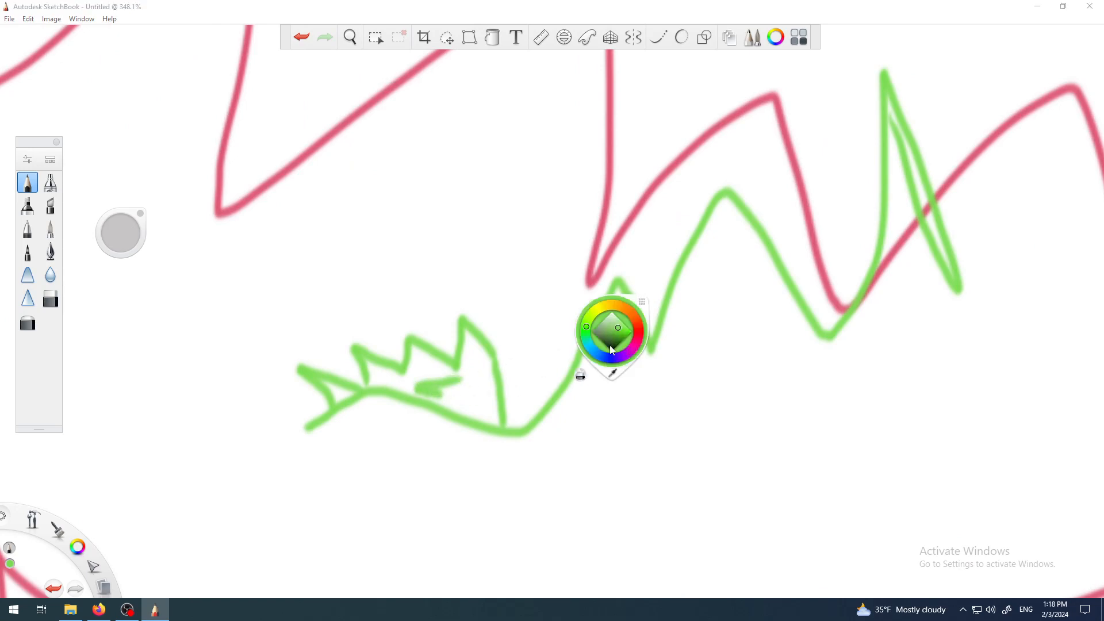
Change the drawing color to red, bring the color puck closer, and scribble red details inside the small spiky green shape
left_click(635, 338)
left_click_drag(479, 371, 478, 412)
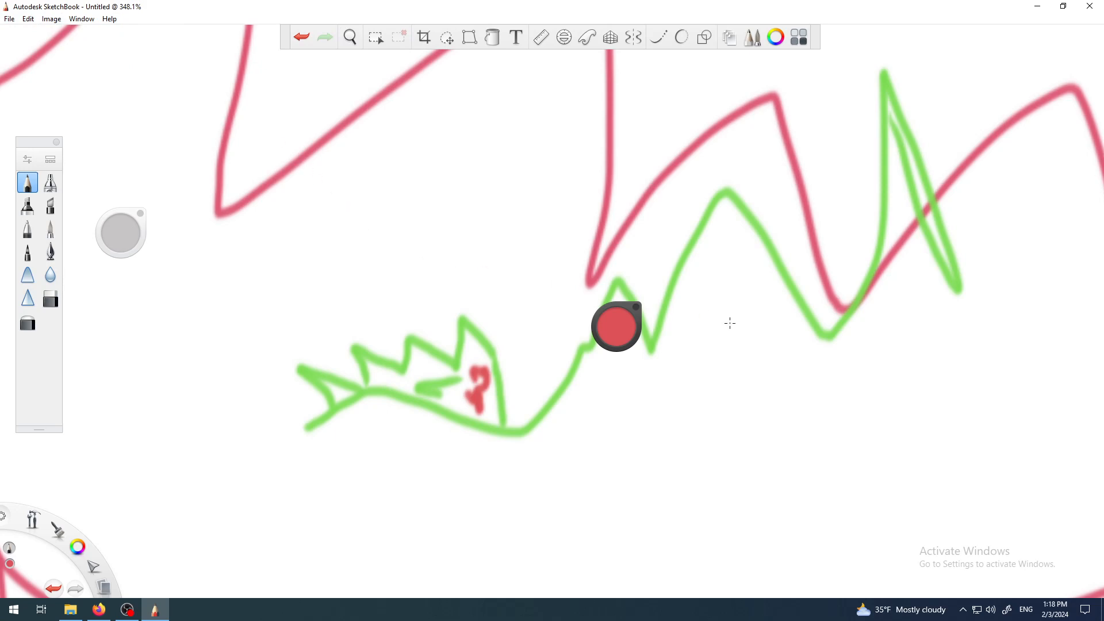
left_click_drag(619, 305, 585, 333)
left_click(584, 353)
mouse_move(465, 376)
left_mouse_down()
mouse_move(415, 356)
mouse_move(417, 380)
mouse_move(372, 374)
mouse_move(476, 395)
left_mouse_up()
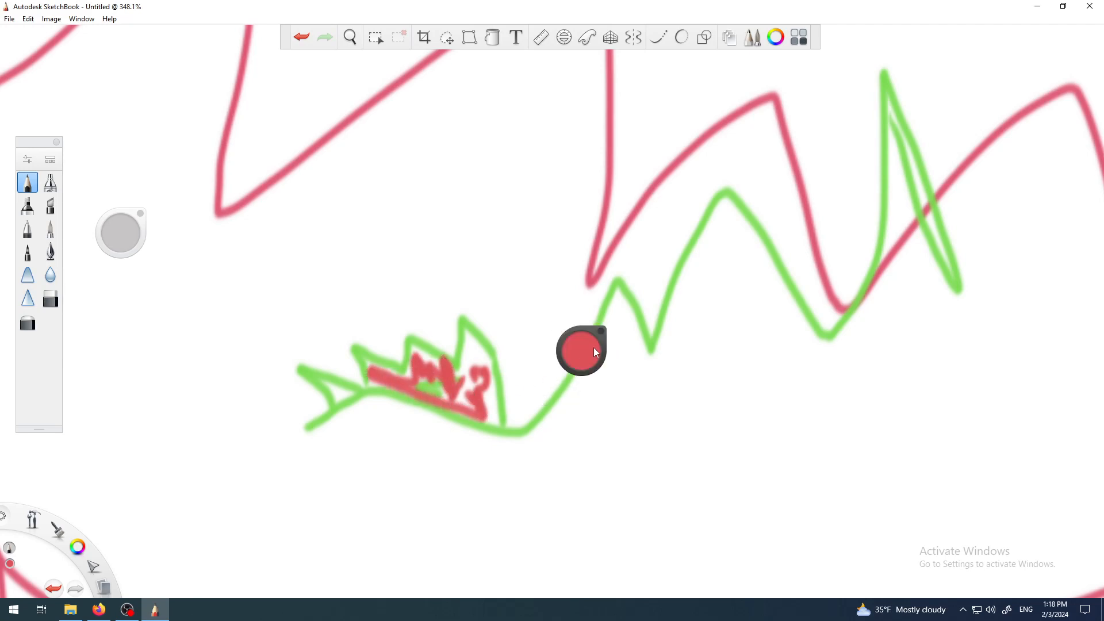
Move the color puck and brush puck off the drawing, back to the free area beside the brush palette
scroll(609, 247, "down", 3)
scroll(431, 310, "down", 4)
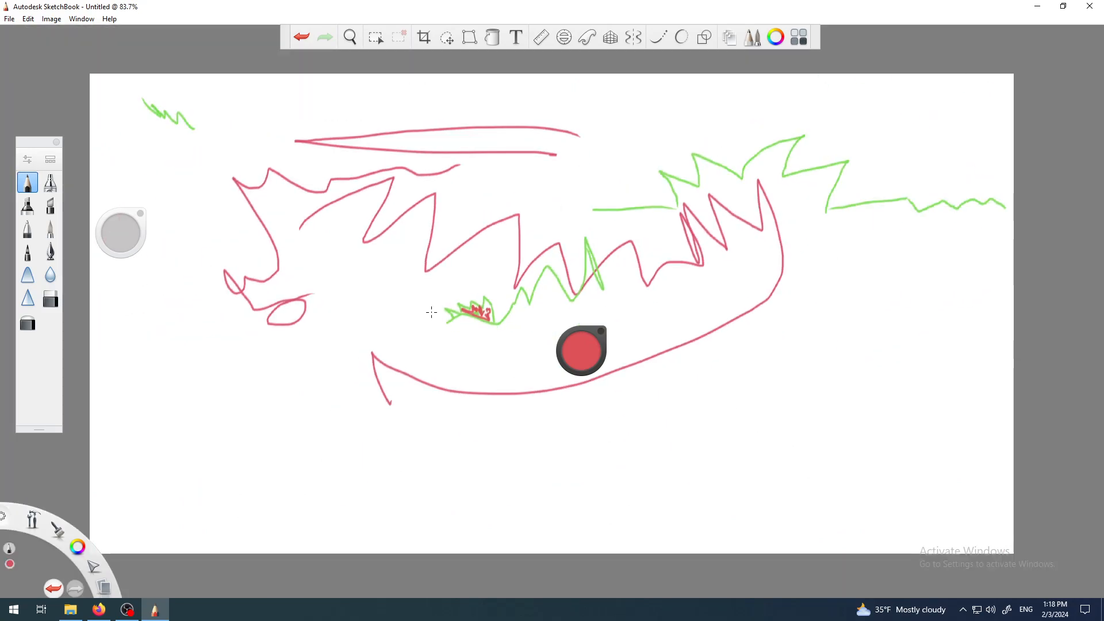
scroll(430, 315, "down", 1)
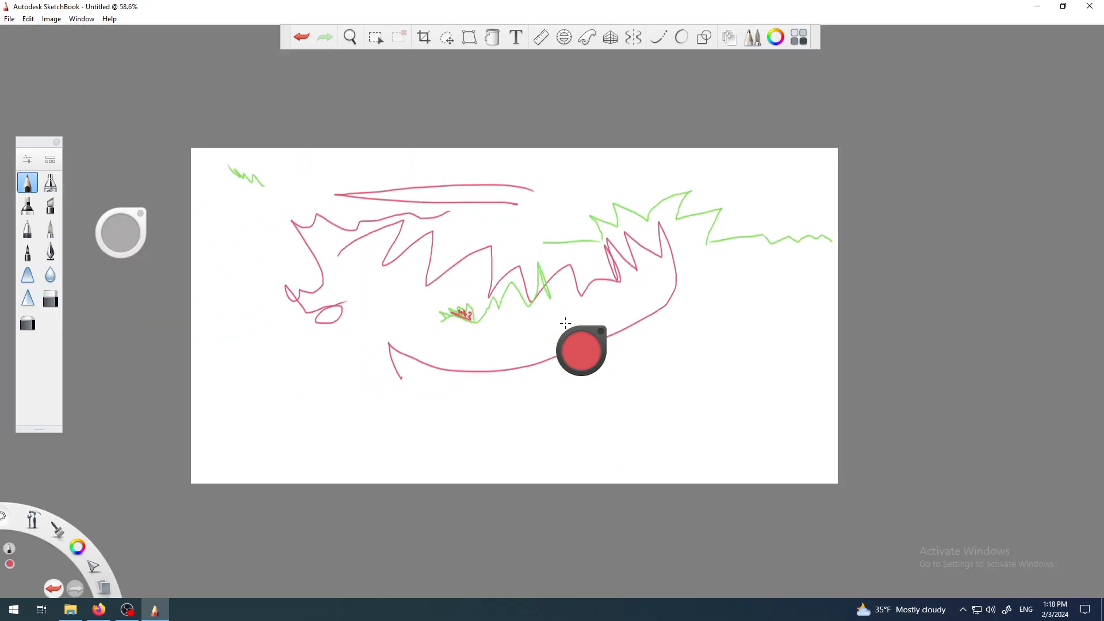
mouse_move(579, 329)
left_mouse_down()
mouse_move(164, 130)
mouse_move(176, 338)
left_mouse_up()
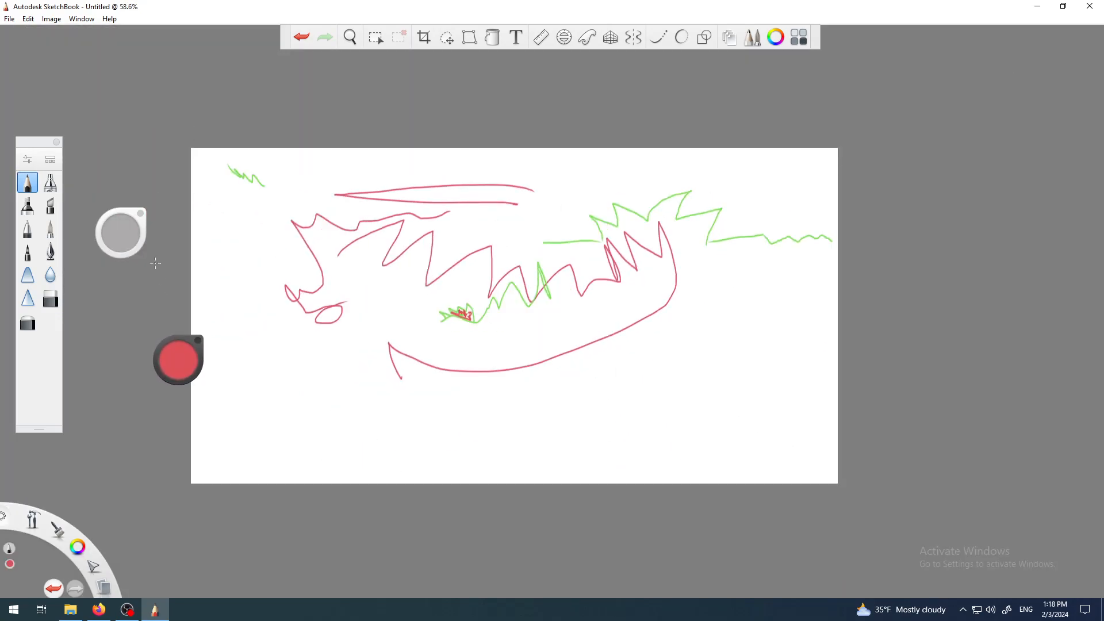
mouse_move(124, 213)
left_mouse_down()
mouse_move(667, 281)
mouse_move(156, 162)
mouse_move(883, 237)
left_mouse_up()
mouse_move(184, 340)
left_mouse_down()
mouse_move(144, 276)
mouse_move(115, 168)
left_mouse_up()
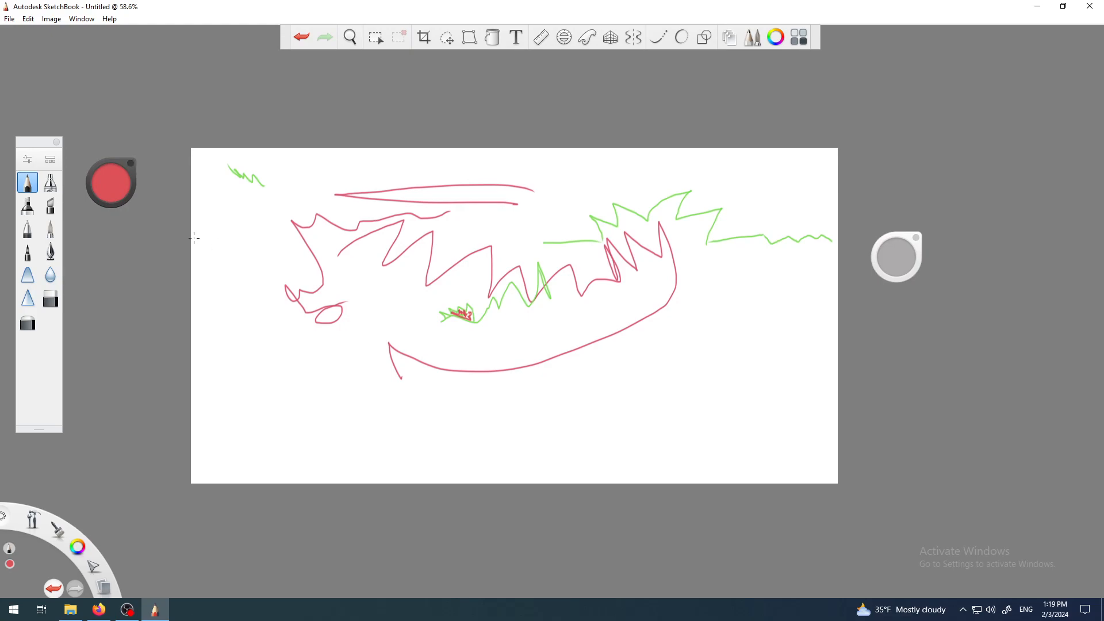
mouse_move(902, 240)
left_mouse_down()
mouse_move(115, 240)
mouse_move(133, 258)
left_mouse_up()
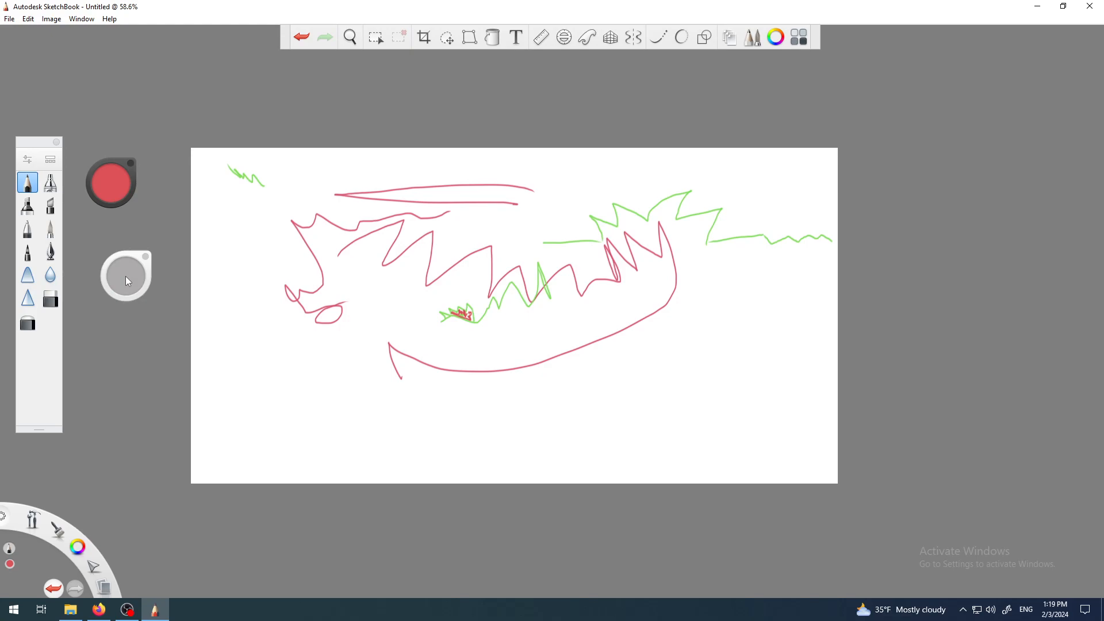
Increase the brush size with the brush puck and draw a thick red zigzag across the lower-left part of the canvas
left_click(109, 184)
mouse_move(121, 259)
left_mouse_down()
mouse_move(478, 514)
mouse_move(536, 581)
mouse_move(507, 575)
mouse_move(536, 578)
mouse_move(168, 357)
mouse_move(116, 263)
mouse_move(116, 274)
mouse_move(2, 279)
mouse_move(854, 338)
left_mouse_up()
left_click_drag(938, 340, 976, 344)
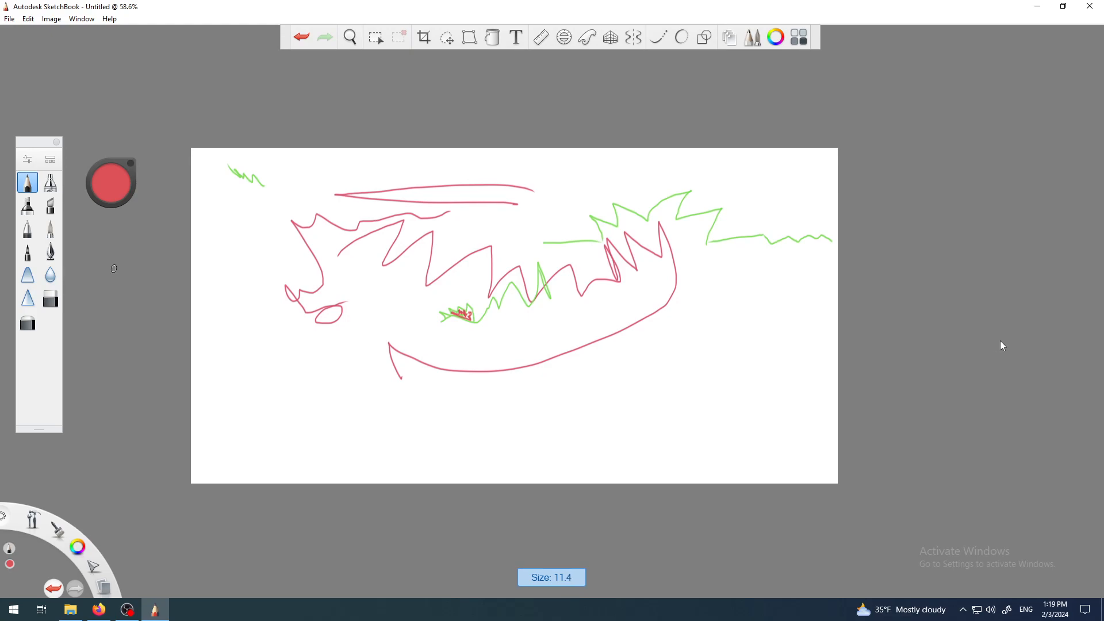
left_click_drag(917, 359, 776, 374)
mouse_move(388, 385)
left_mouse_down()
mouse_move(343, 364)
mouse_move(284, 384)
mouse_move(238, 384)
left_mouse_up()
mouse_move(387, 387)
left_mouse_down()
mouse_move(426, 343)
mouse_move(429, 373)
mouse_move(538, 375)
left_mouse_up()
Draw a thick red house on the canvas's lower right, with a box front, an angled side wall and a pitched roof
mouse_move(546, 324)
left_mouse_down()
mouse_move(540, 440)
mouse_move(684, 438)
left_mouse_up()
mouse_move(545, 324)
left_mouse_down()
mouse_move(670, 330)
mouse_move(677, 438)
mouse_move(721, 375)
left_mouse_up()
mouse_move(668, 330)
left_mouse_down()
mouse_move(709, 300)
mouse_move(718, 379)
left_mouse_up()
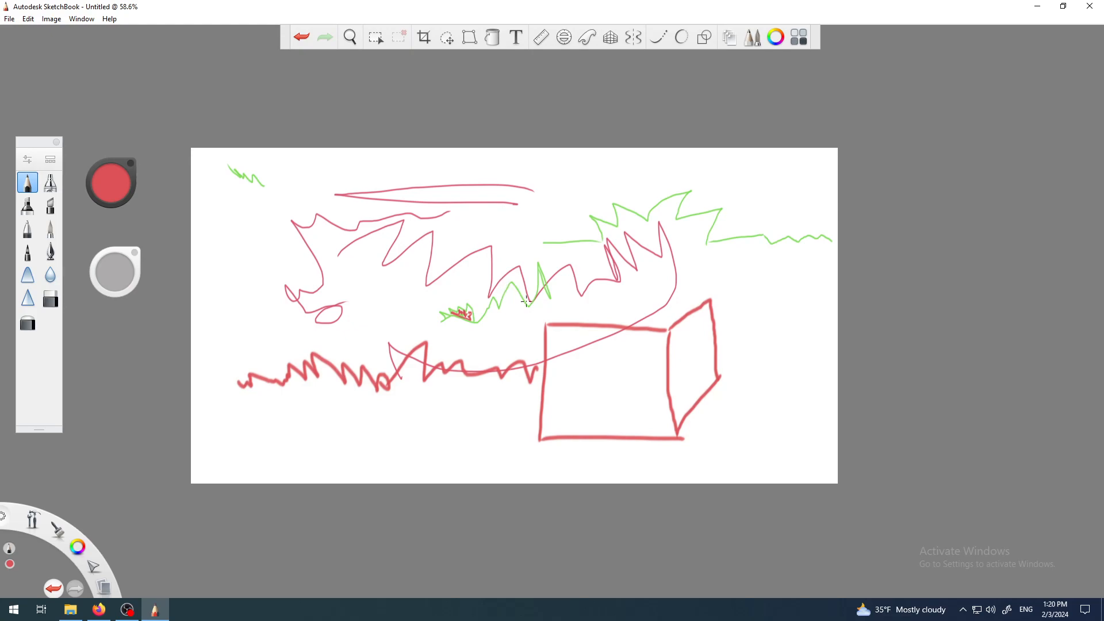
mouse_move(534, 331)
left_mouse_down()
mouse_move(629, 223)
mouse_move(668, 355)
left_mouse_up()
left_click_drag(635, 231, 719, 323)
left_click_drag(637, 225, 728, 309)
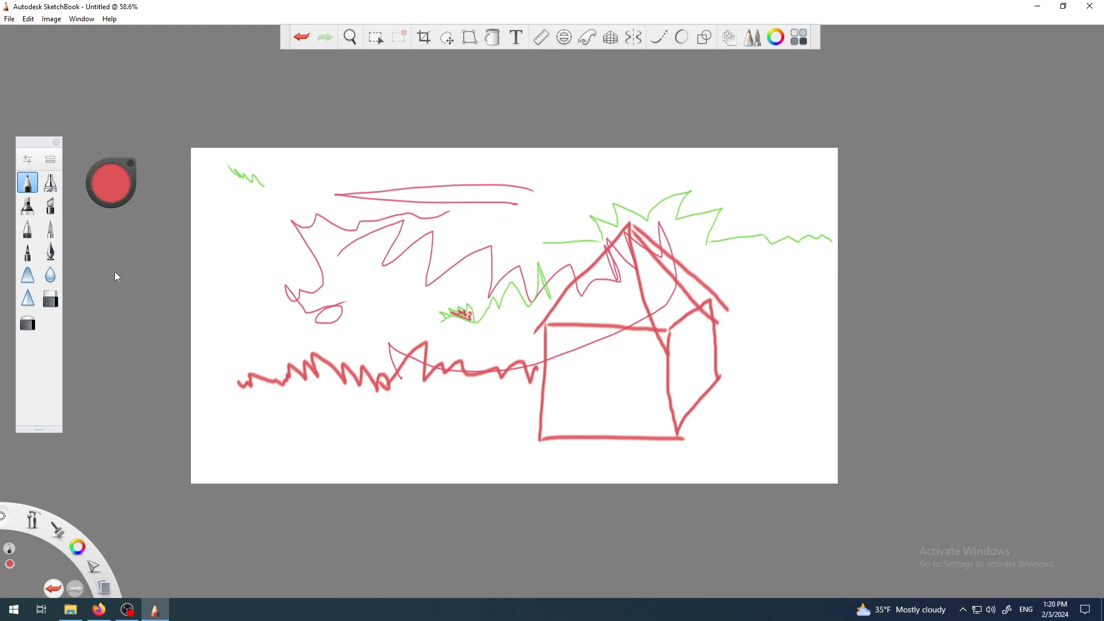
Reduce the brush to a very fine size and draw a thin zigzag inside the front wall of the house
key("b")
left_click_drag(112, 272, 1, 282)
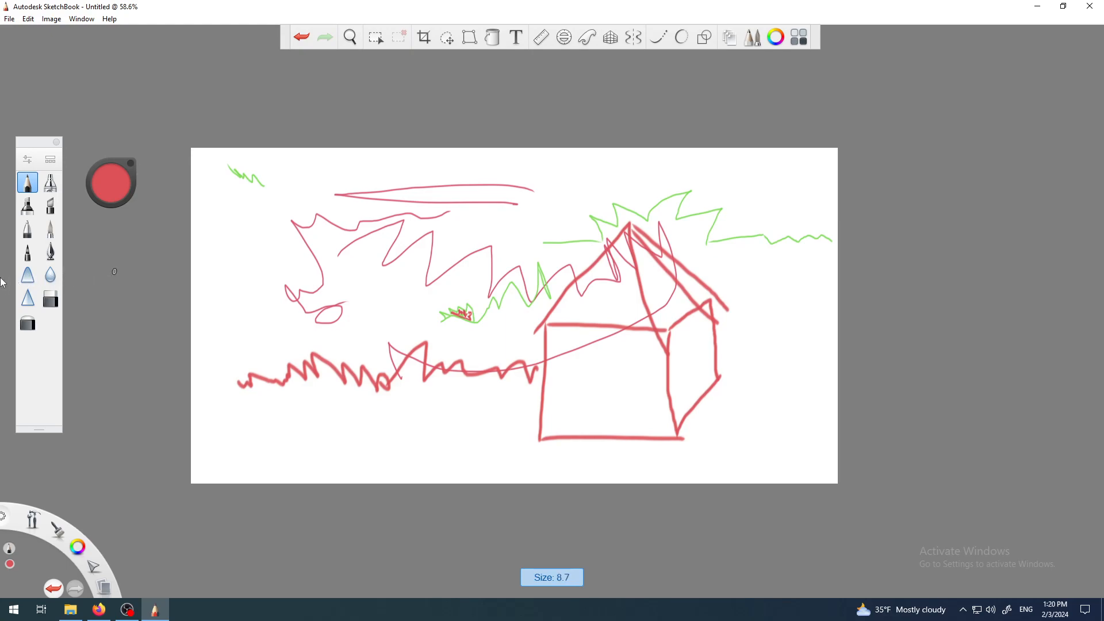
mouse_move(117, 251)
left_mouse_down()
mouse_move(592, 192)
mouse_move(378, 215)
mouse_move(3, 206)
left_mouse_up()
left_click_drag(594, 202, 84, 186)
scroll(648, 352, "up", 4)
mouse_move(523, 361)
left_mouse_down()
mouse_move(571, 428)
mouse_move(564, 381)
mouse_move(595, 405)
mouse_move(640, 382)
left_mouse_up()
Draw three thin, nearly parallel lines just below the top edge of the house's front wall
scroll(554, 320, "up", 10)
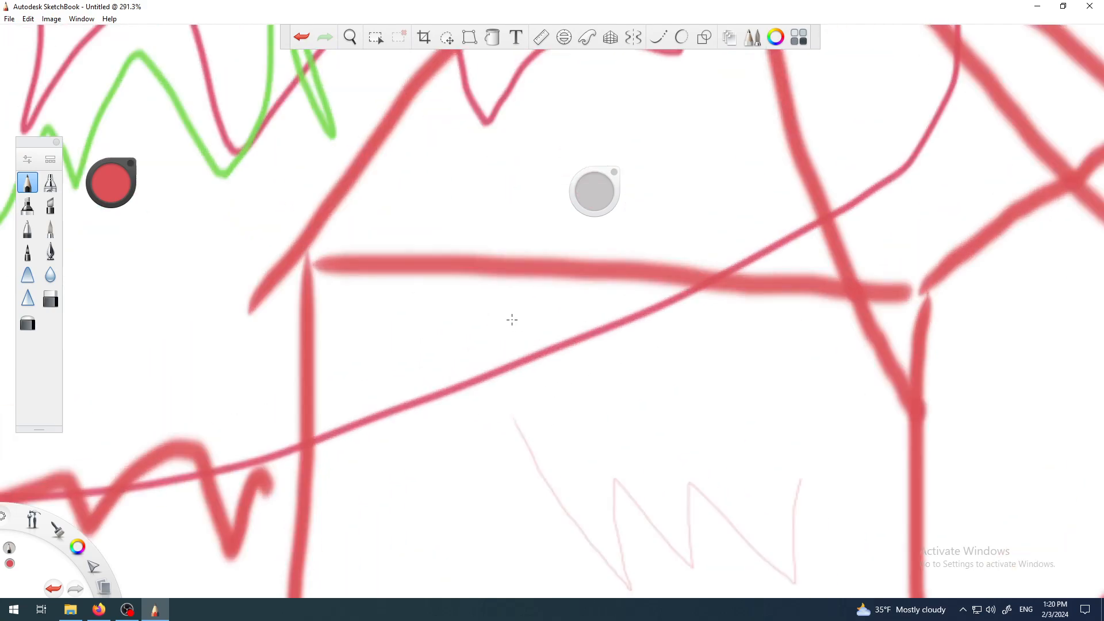
left_click_drag(404, 239, 734, 271)
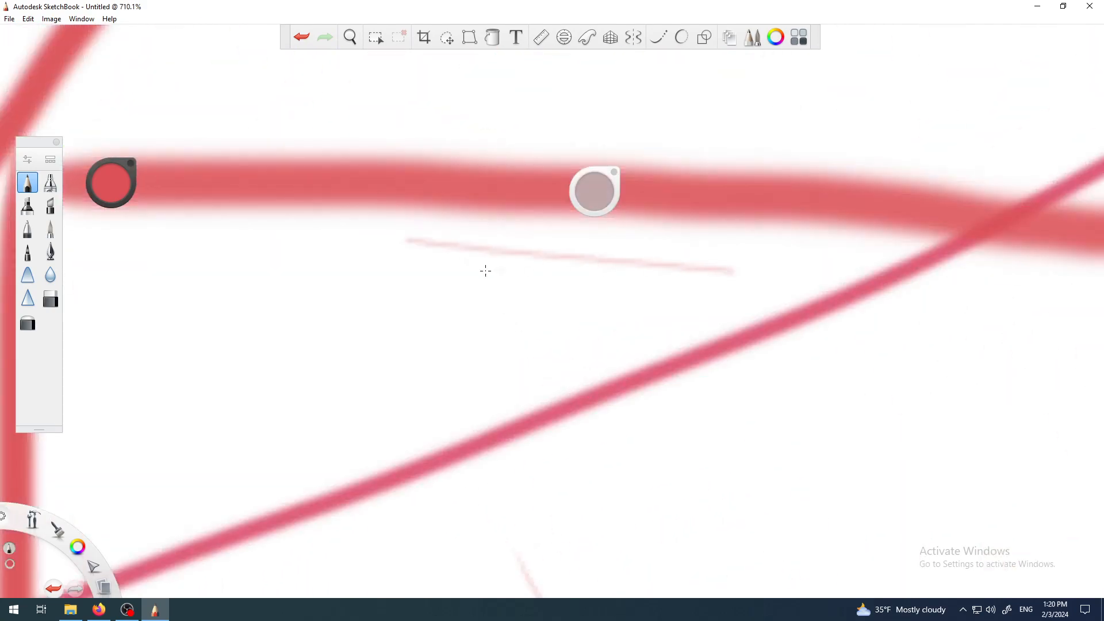
left_click_drag(433, 263, 847, 304)
left_click_drag(534, 235, 972, 285)
scroll(705, 247, "up", 5)
scroll(702, 201, "down", 2)
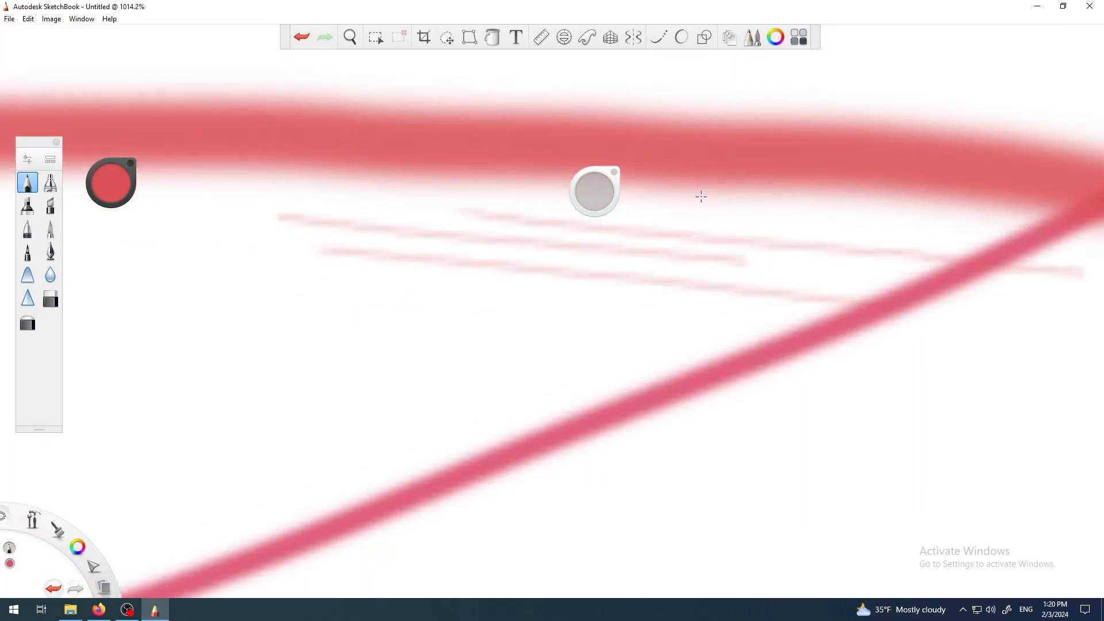
key("space")
left_click_drag(686, 254, 655, 390)
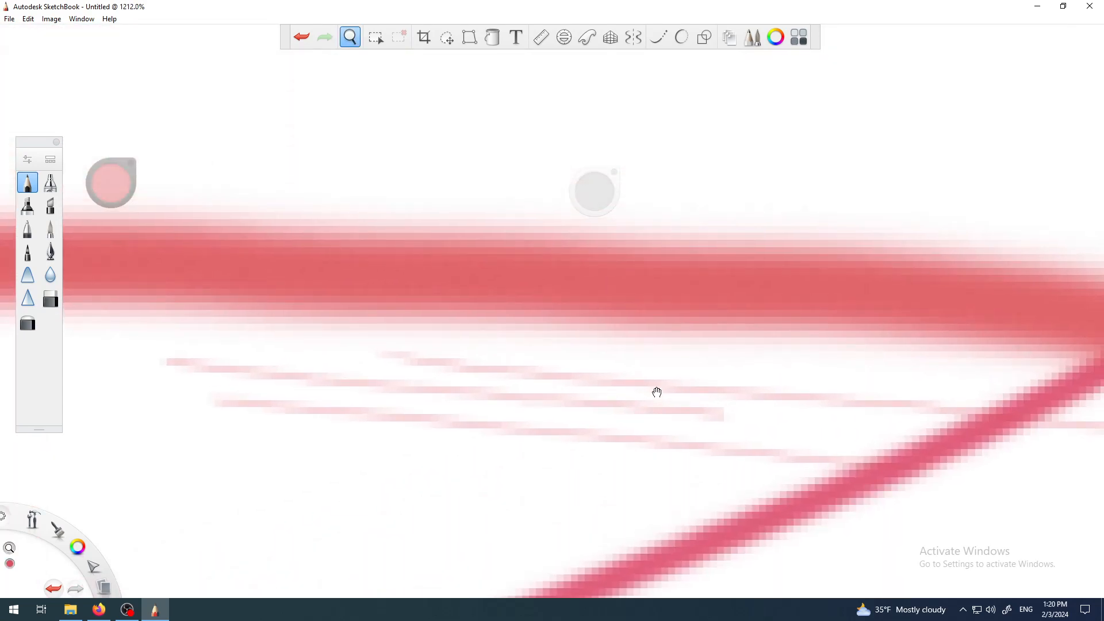
Increase the brush size with the brush puck and set the brush opacity to 100%
scroll(661, 357, "down", 12)
scroll(653, 356, "down", 5)
scroll(653, 355, "up", 2)
scroll(509, 294, "down", 1)
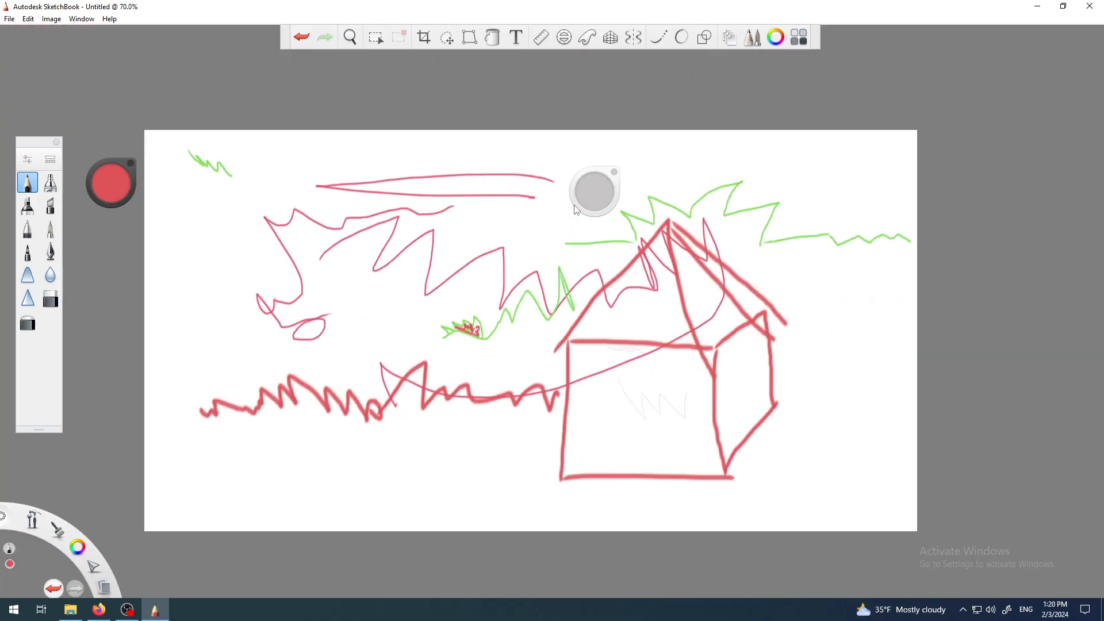
key("b")
left_click_drag(592, 192, 911, 217)
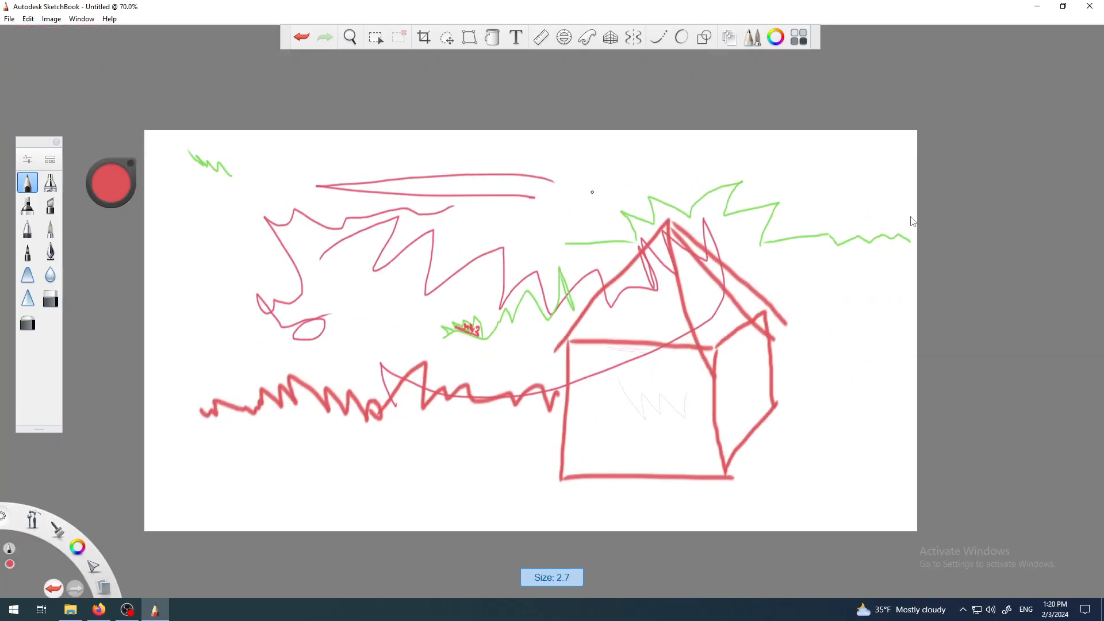
left_click_drag(579, 191, 769, 201)
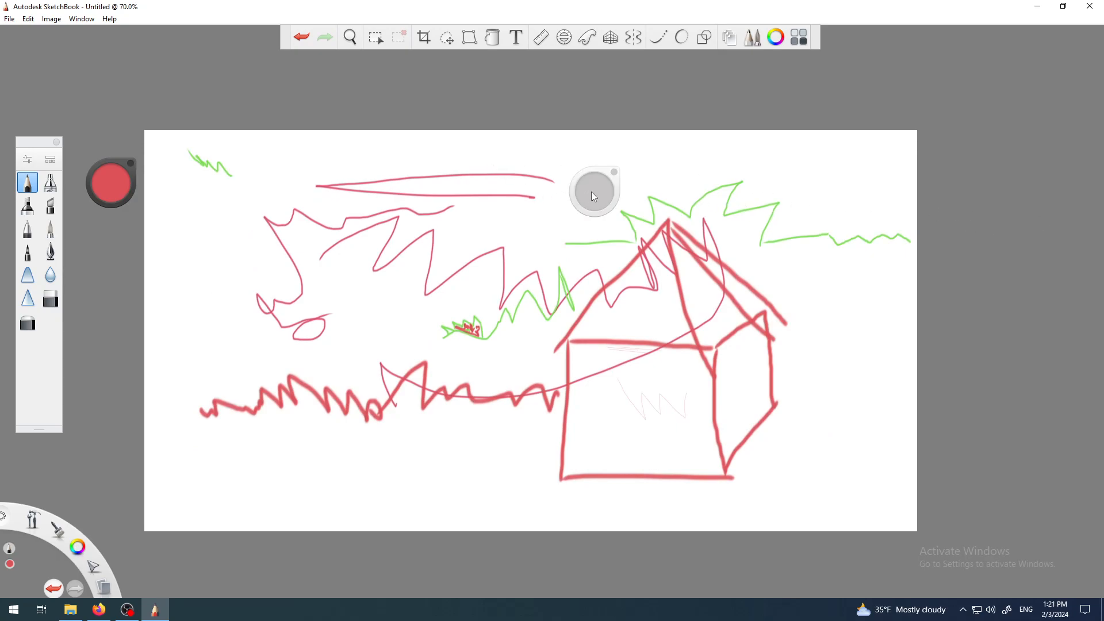
mouse_move(598, 172)
left_mouse_down()
mouse_move(775, 219)
mouse_move(898, 277)
mouse_move(904, 244)
left_mouse_up()
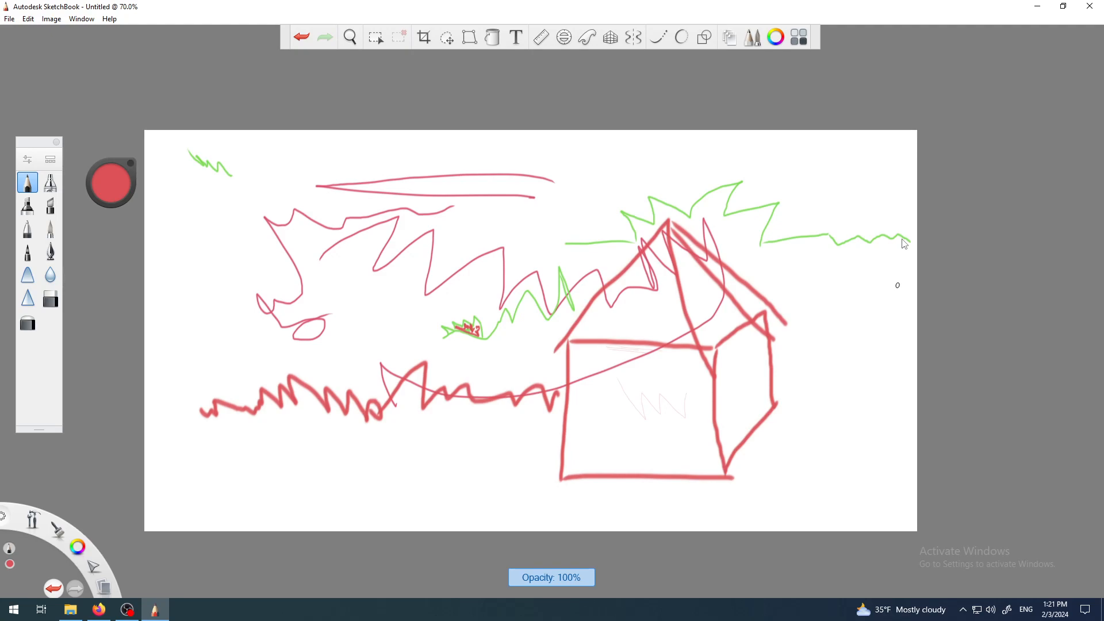
Lower the brush opacity with the brush puck and settle on 33% for work on the house's front wall
mouse_move(904, 244)
left_mouse_down()
mouse_move(892, 369)
mouse_move(899, 496)
mouse_move(895, 464)
left_mouse_up()
mouse_move(894, 297)
left_mouse_down()
mouse_move(897, 427)
mouse_move(894, 452)
mouse_move(880, 450)
left_mouse_up()
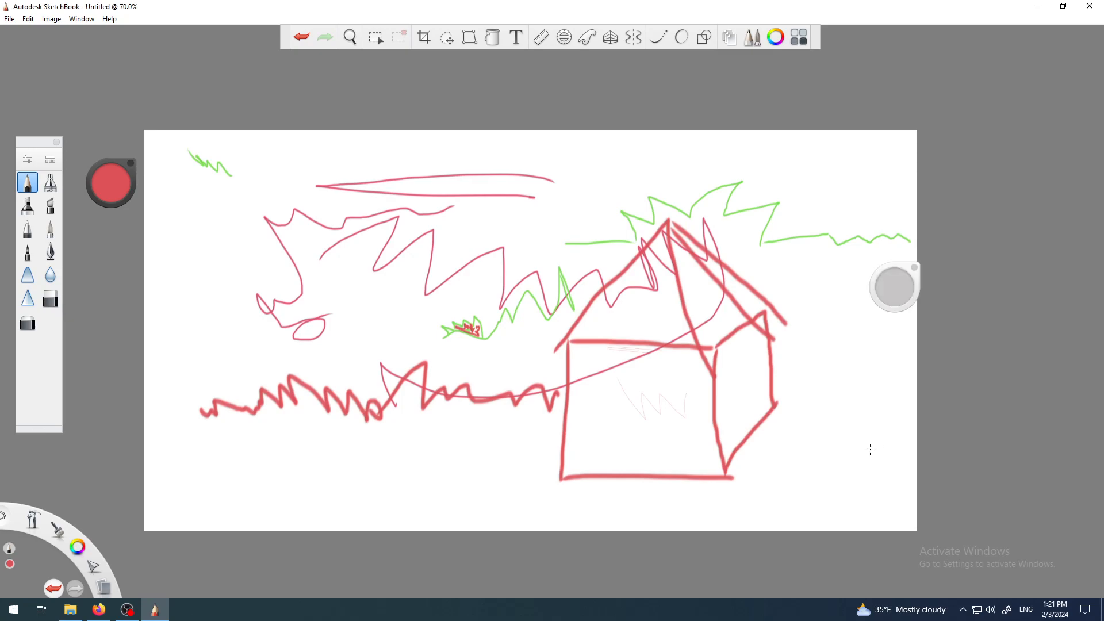
scroll(692, 409, "up", 10)
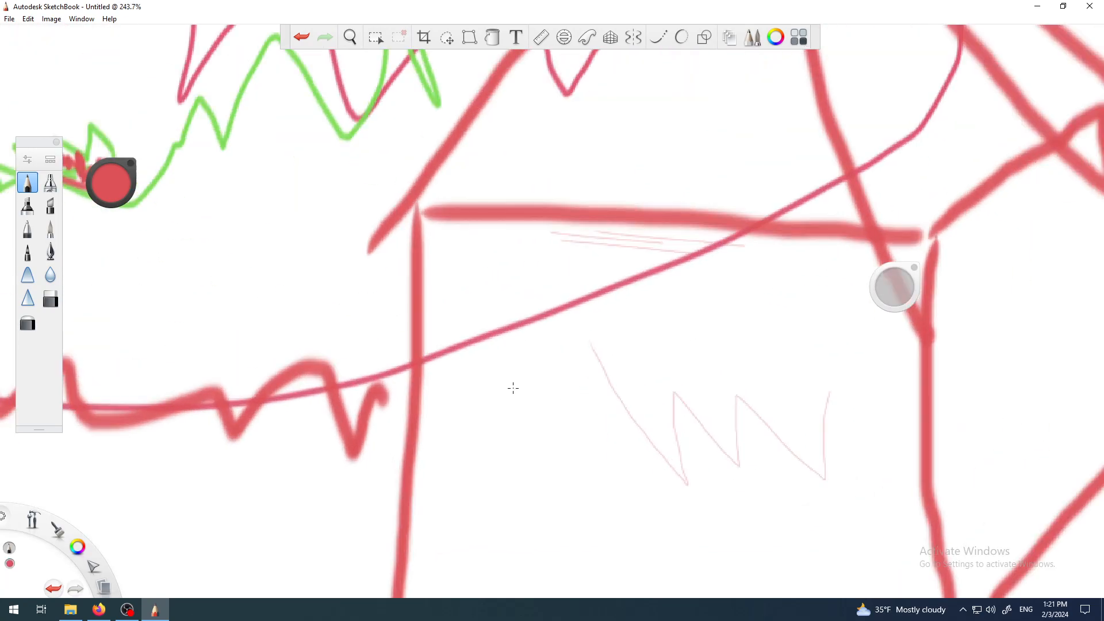
scroll(434, 406, "up", 7)
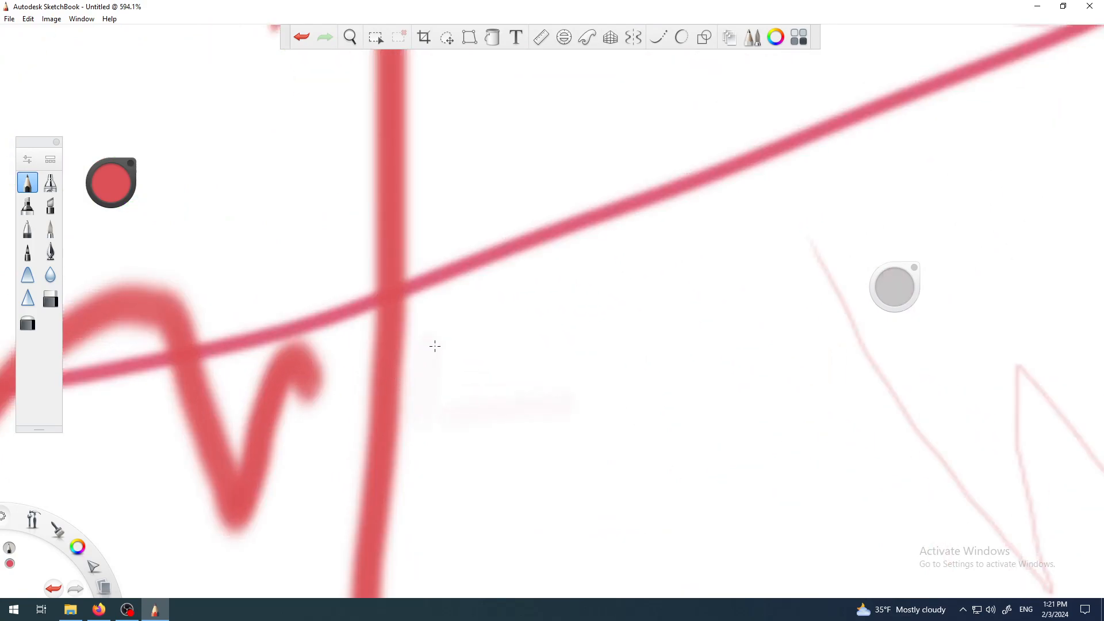
left_click_drag(888, 296, 888, 167)
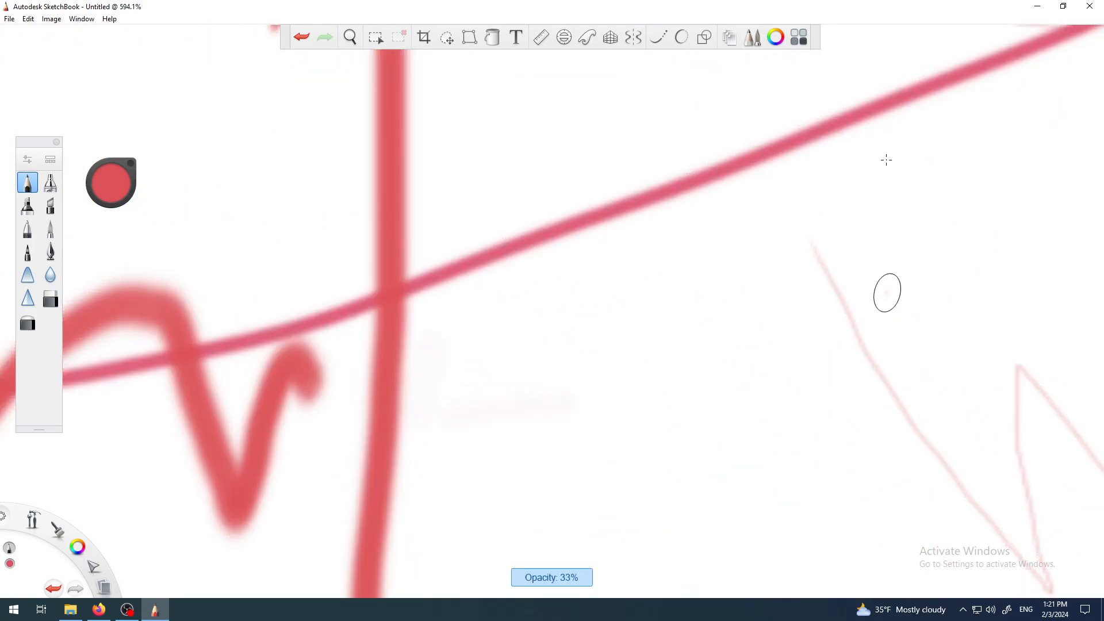
Build up translucent red shading with overlapping strokes just inside the left edge of the house's front wall
left_click_drag(440, 339, 412, 419)
scroll(407, 382, "up", 7)
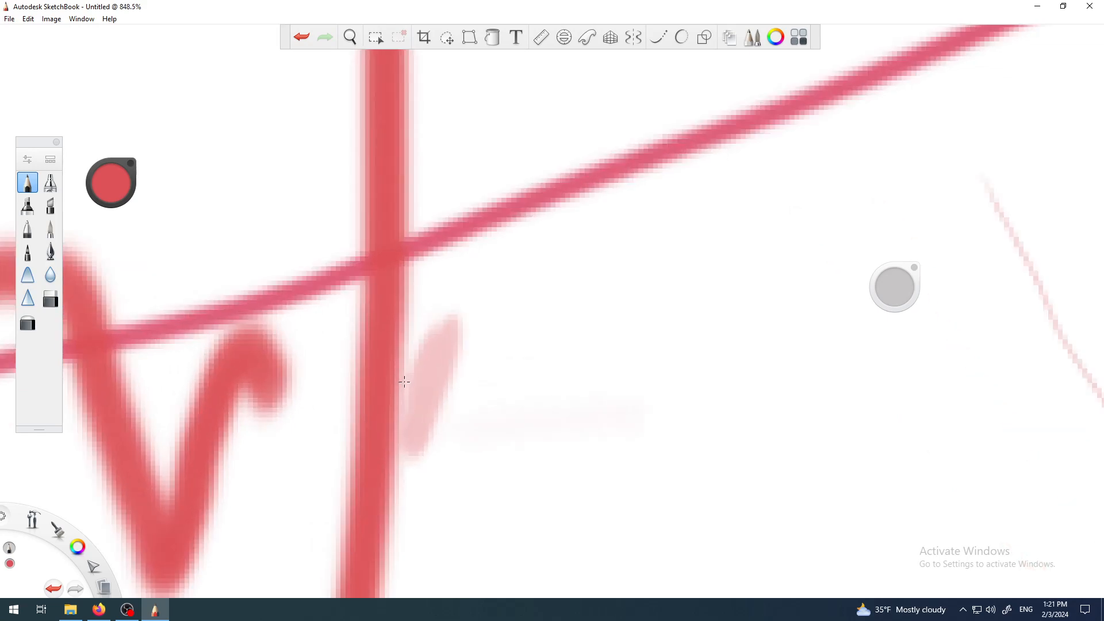
mouse_move(403, 353)
left_mouse_down()
mouse_move(391, 468)
mouse_move(465, 282)
mouse_move(419, 486)
left_mouse_up()
mouse_move(511, 318)
left_mouse_down()
mouse_move(448, 443)
mouse_move(435, 496)
left_mouse_up()
left_click_drag(547, 357, 439, 496)
left_click_drag(548, 326, 503, 276)
left_click_drag(515, 341, 499, 323)
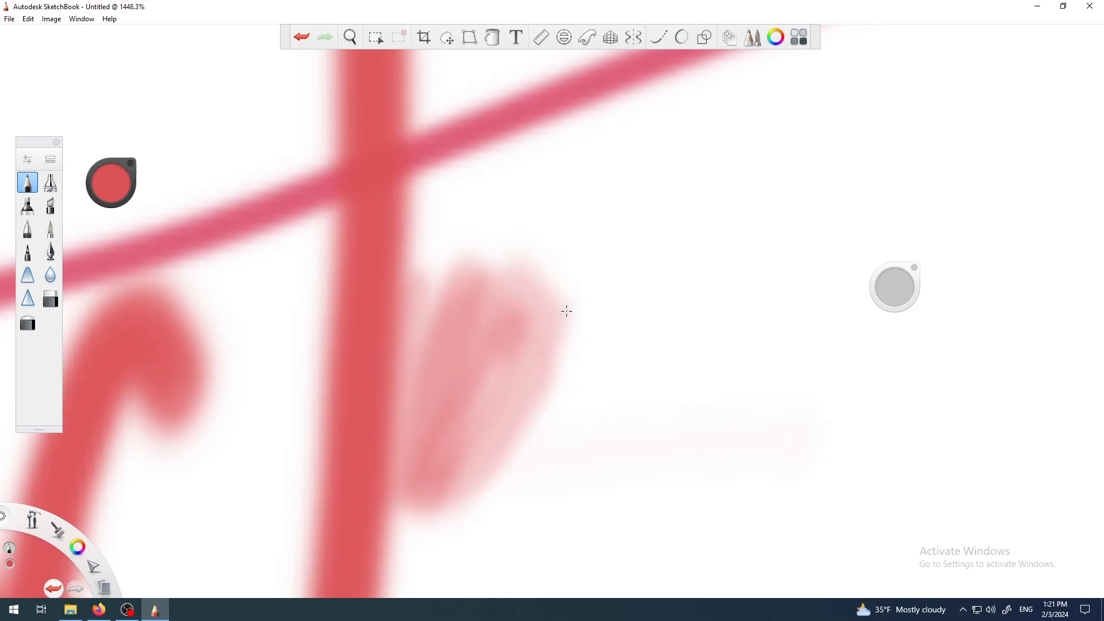
left_click_drag(556, 298, 517, 252)
mouse_move(585, 264)
left_mouse_down()
mouse_move(515, 233)
mouse_move(493, 263)
left_mouse_up()
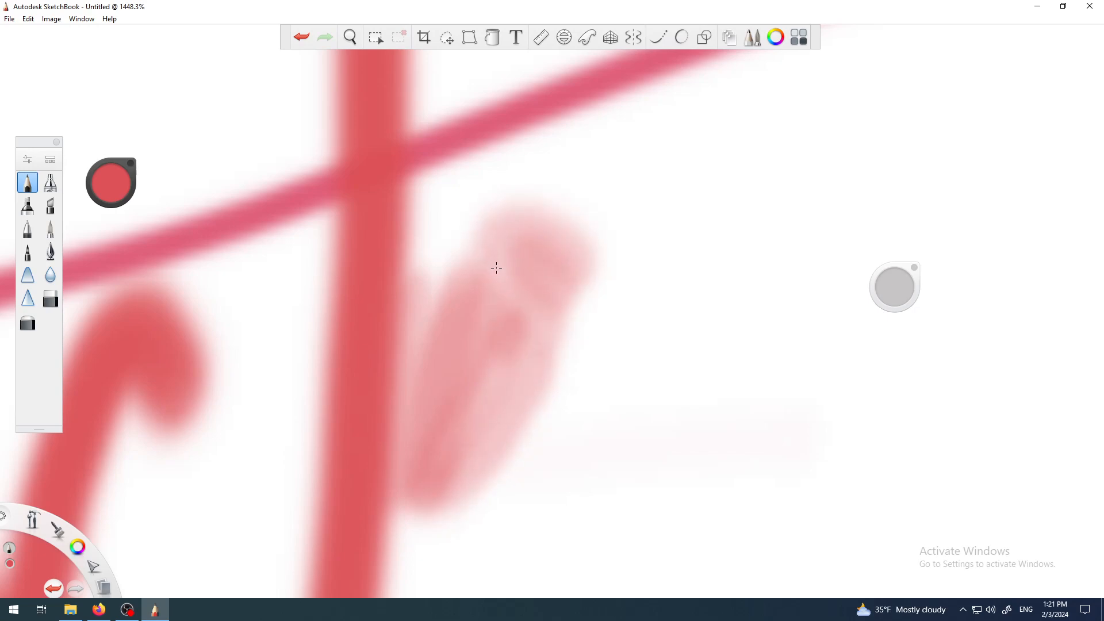
mouse_move(516, 310)
left_mouse_down()
mouse_move(611, 291)
mouse_move(572, 316)
left_mouse_up()
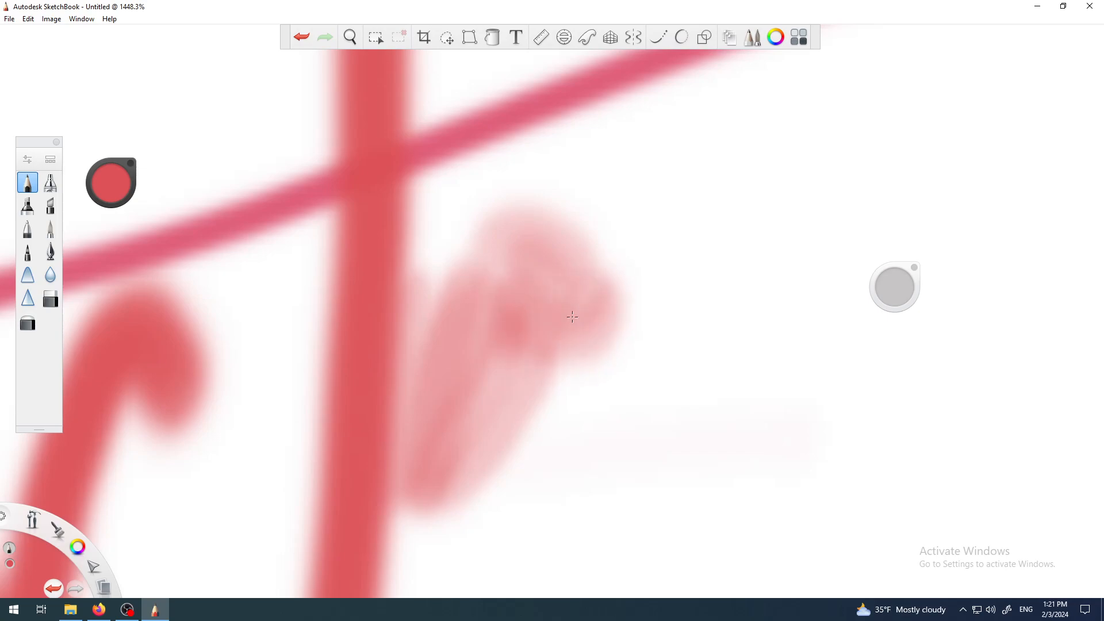
Add overlapping translucent diagonal red strokes just outside the left edge of the house's front wall
scroll(537, 381, "down", 5)
scroll(550, 383, "down", 5)
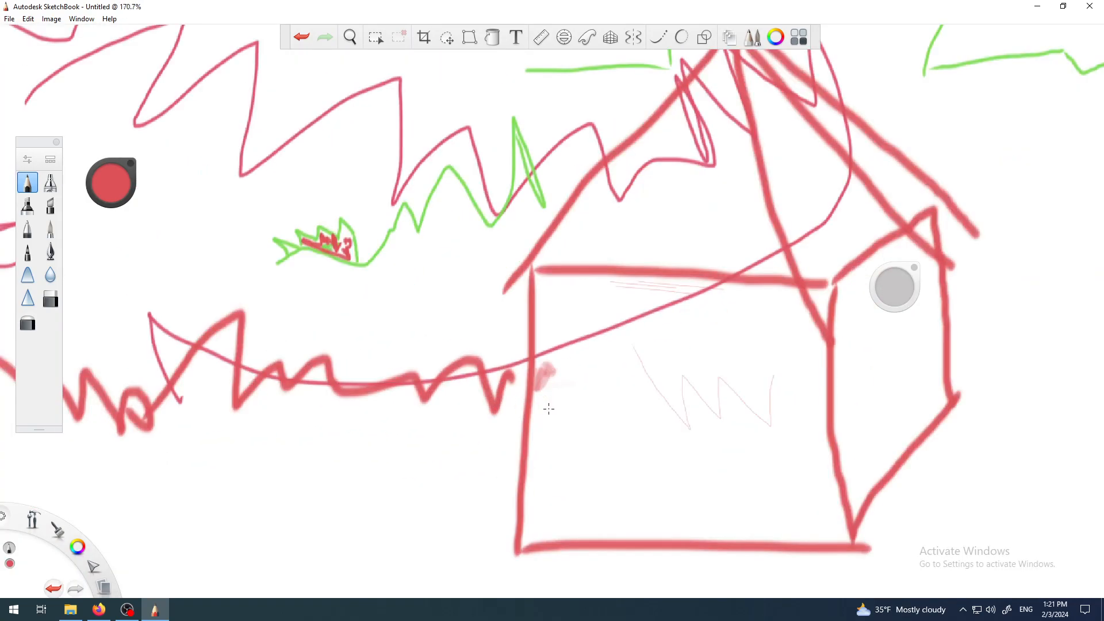
scroll(458, 324, "up", 4)
left_click_drag(441, 266, 510, 324)
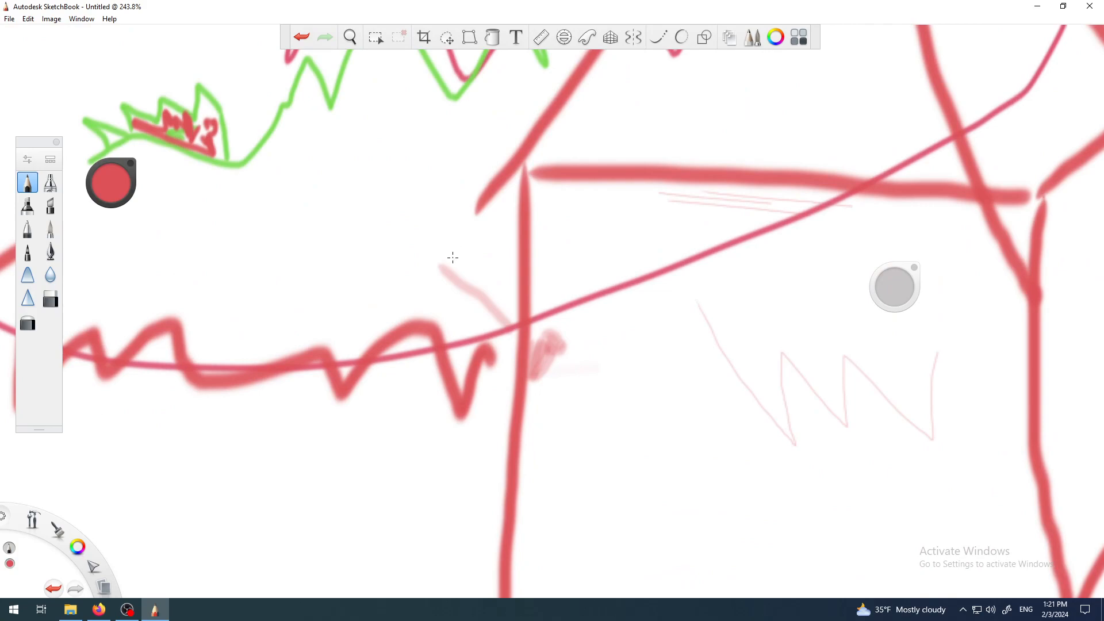
scroll(453, 257, "up", 2)
left_click_drag(444, 259, 537, 351)
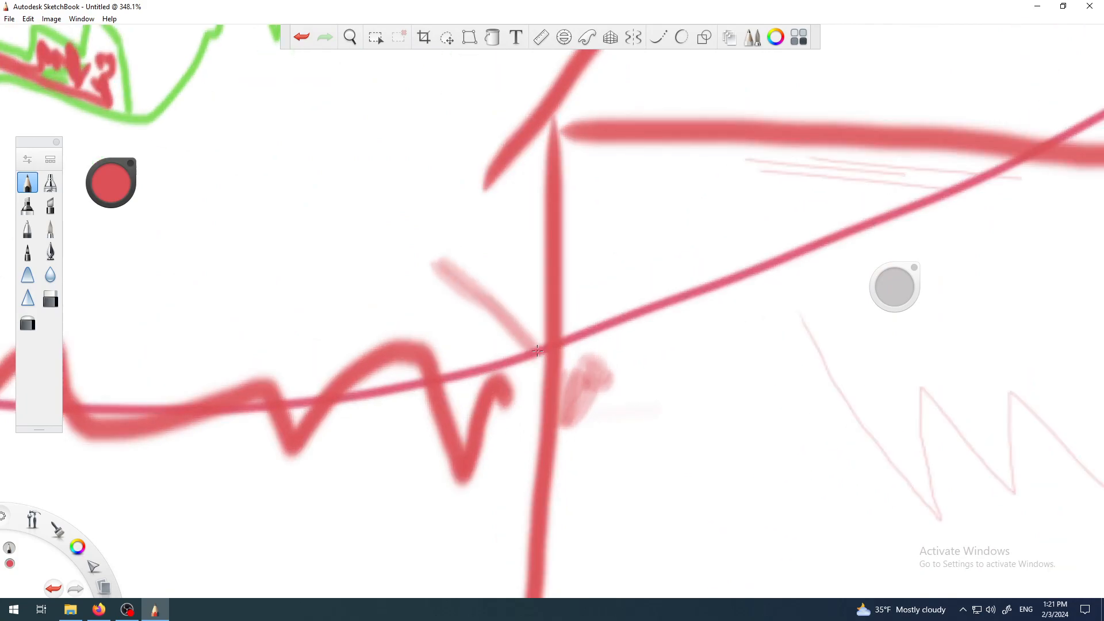
mouse_move(458, 260)
left_mouse_down()
mouse_move(539, 329)
mouse_move(505, 283)
mouse_move(540, 320)
left_mouse_up()
left_click_drag(401, 164, 409, 171)
left_click_drag(482, 246, 526, 285)
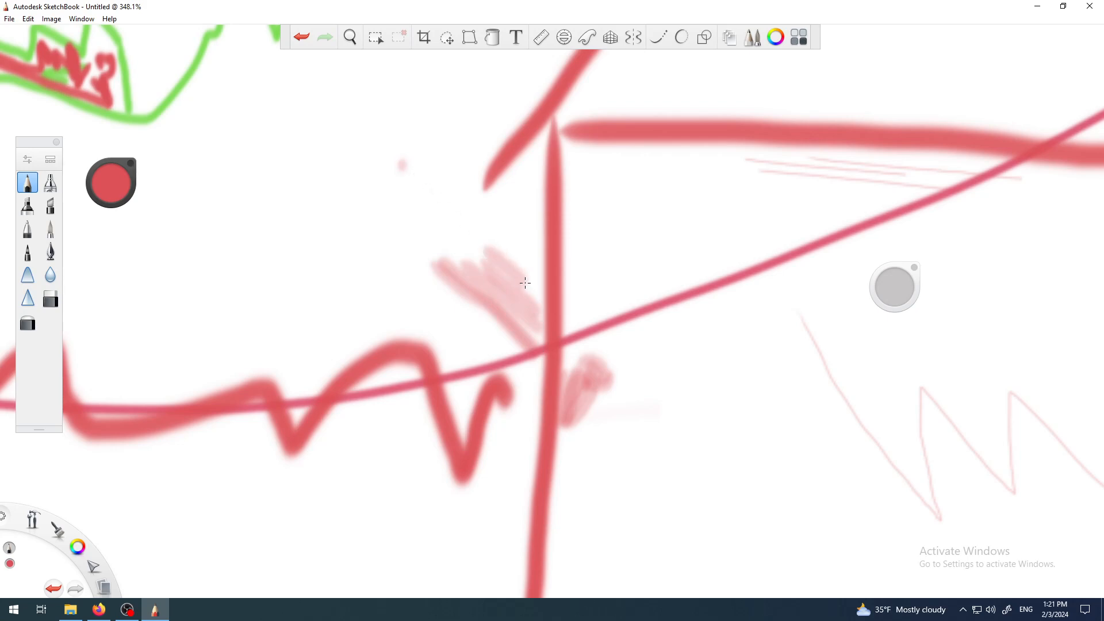
mouse_move(500, 244)
left_mouse_down()
mouse_move(533, 281)
mouse_move(540, 329)
left_mouse_up()
scroll(567, 310, "down", 5)
scroll(567, 308, "down", 2)
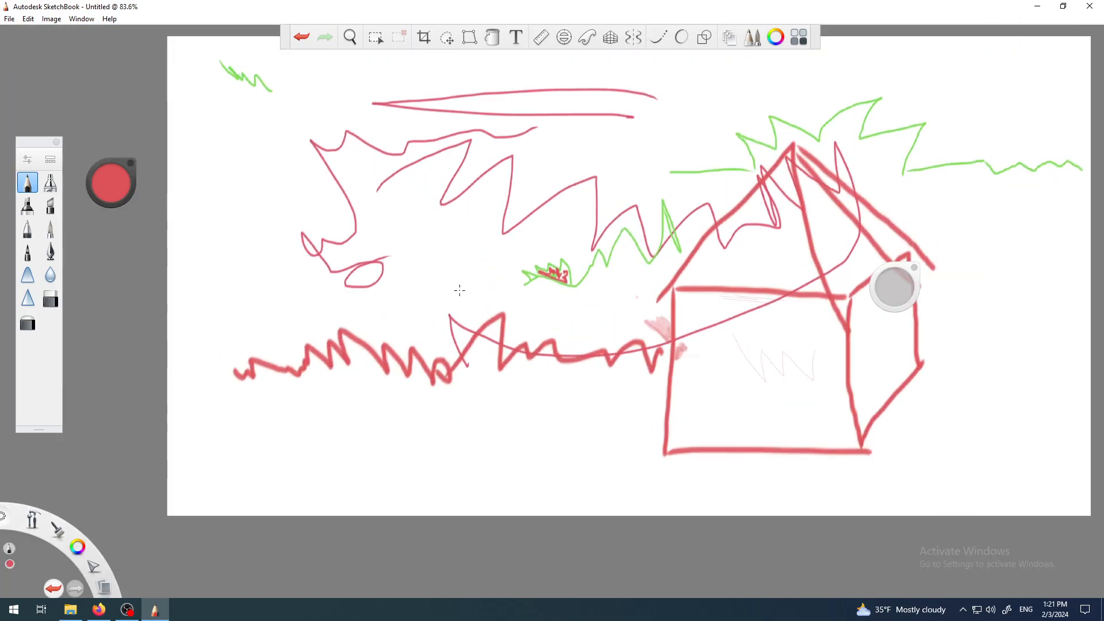
scroll(685, 290, "down", 2)
scroll(661, 281, "up", 2)
scroll(637, 270, "down", 1)
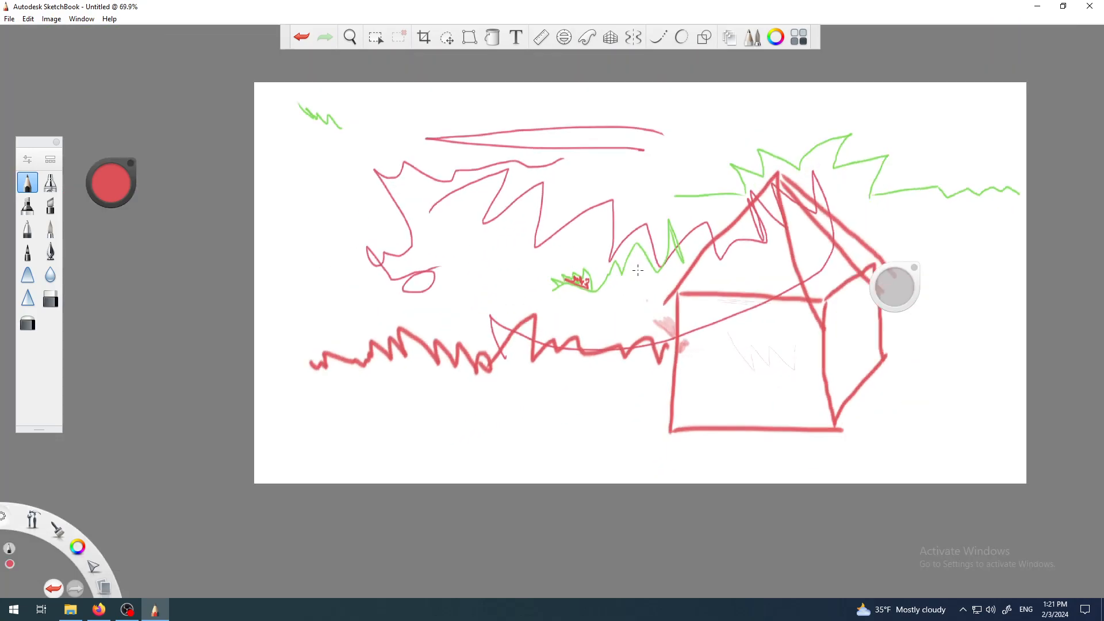
left_click(127, 610)
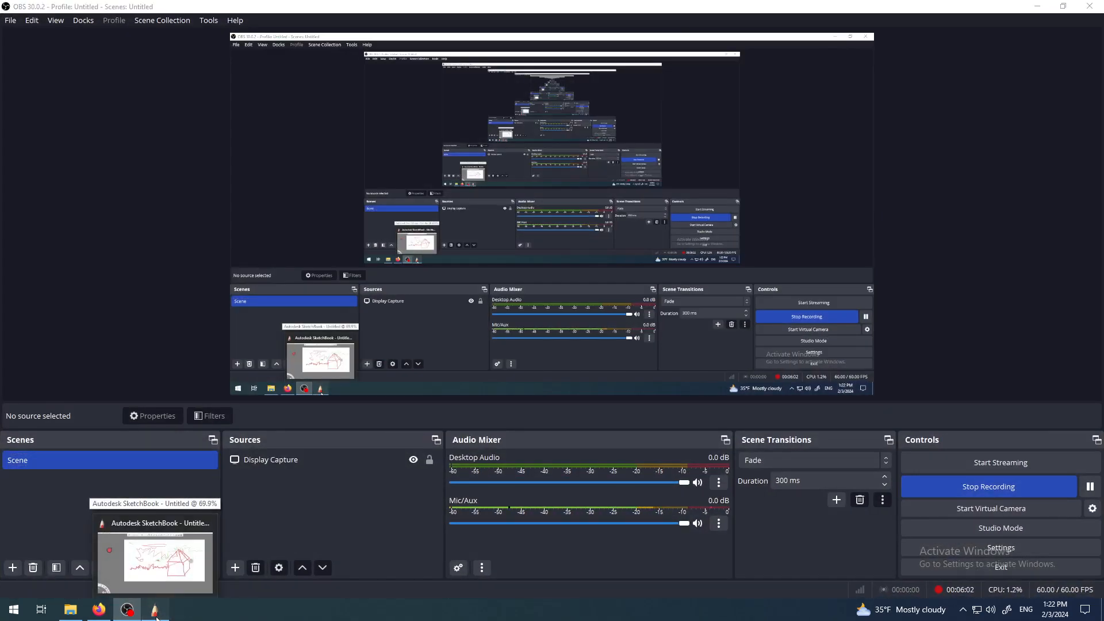
left_click(155, 610)
Move the brush puck next to the brush palette, beneath the color puck, and adjust the position of both pucks
mouse_move(901, 265)
left_mouse_down()
mouse_move(319, 219)
mouse_move(103, 241)
mouse_move(119, 230)
left_mouse_up()
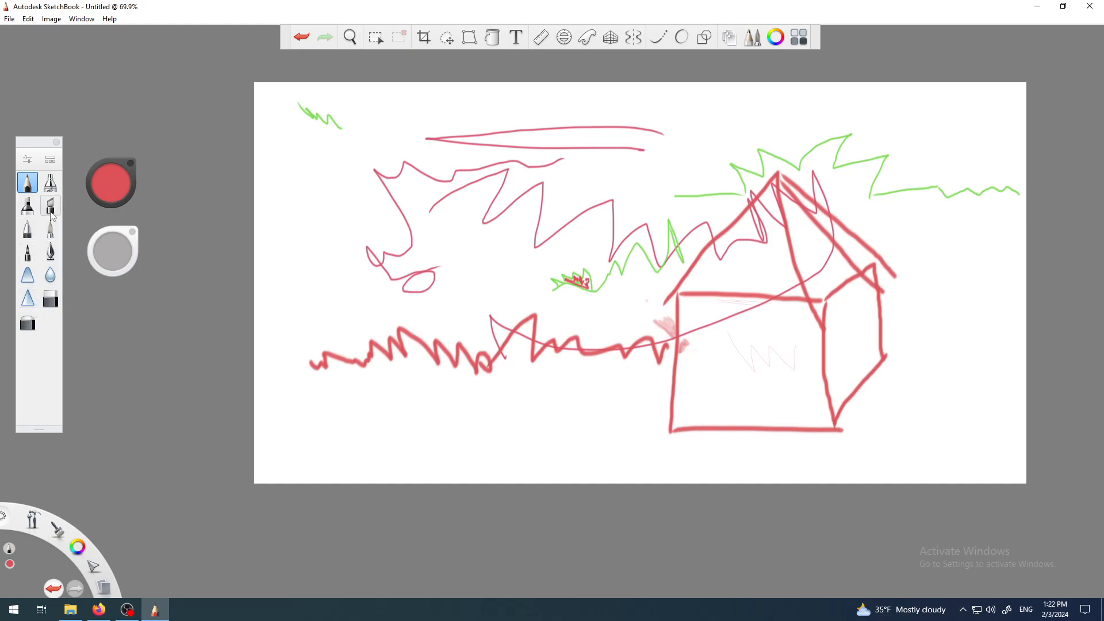
mouse_move(111, 236)
left_mouse_down()
mouse_move(149, 218)
mouse_move(111, 237)
left_mouse_up()
left_click_drag(103, 164, 104, 187)
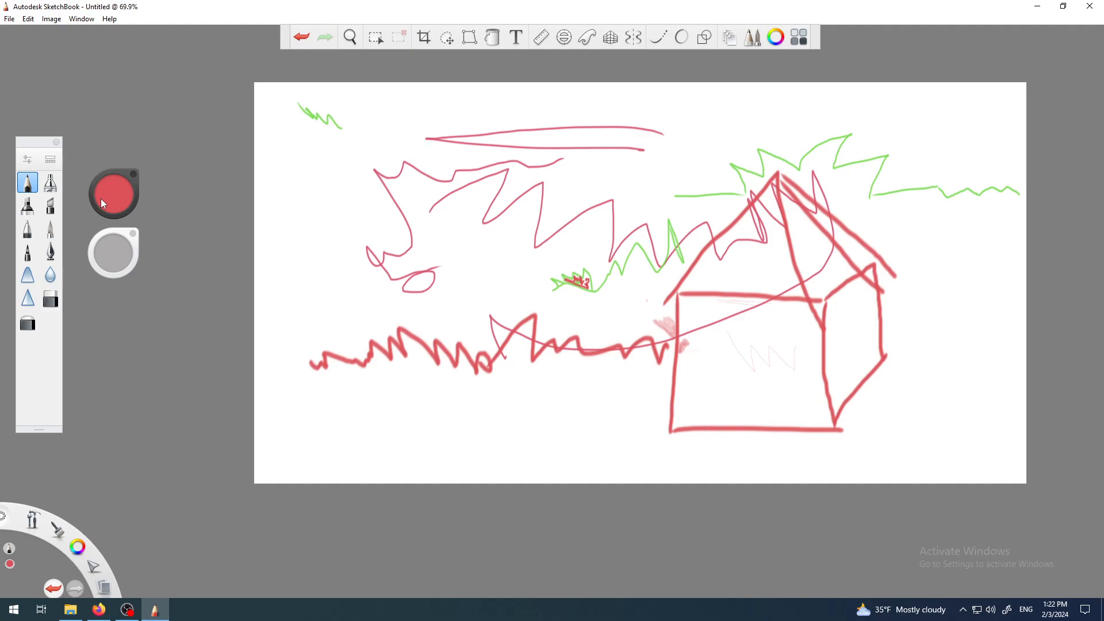
mouse_move(114, 236)
left_mouse_down()
mouse_move(458, 241)
mouse_move(416, 285)
mouse_move(320, 296)
mouse_move(170, 275)
mouse_move(127, 250)
left_mouse_up()
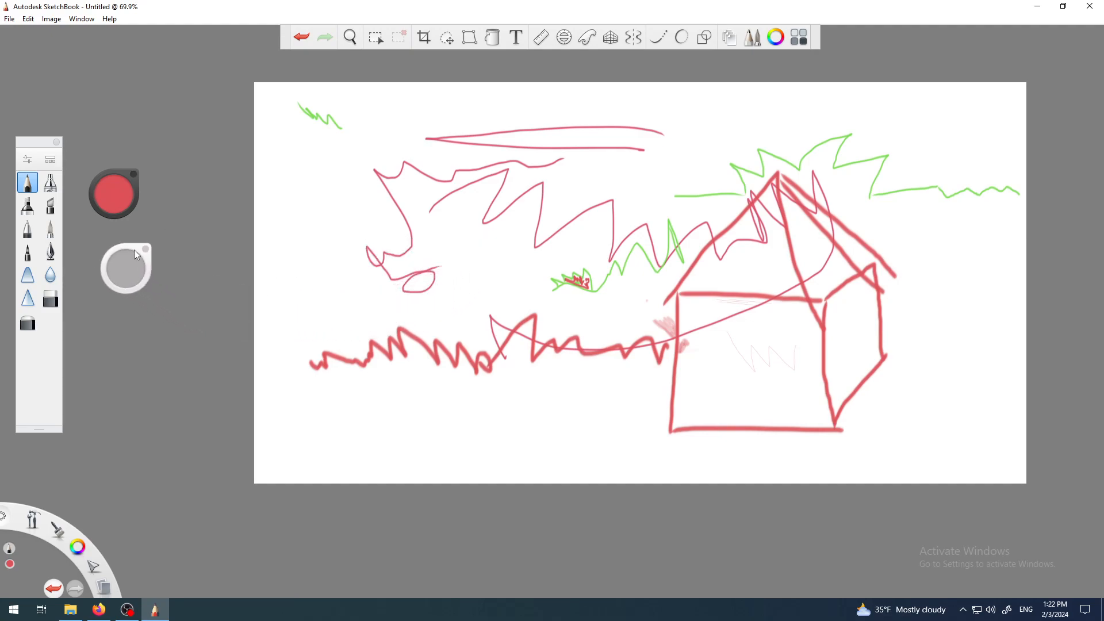
Hide the brush puck and the color puck
scroll(119, 249, "up", 3)
scroll(119, 249, "down", 3)
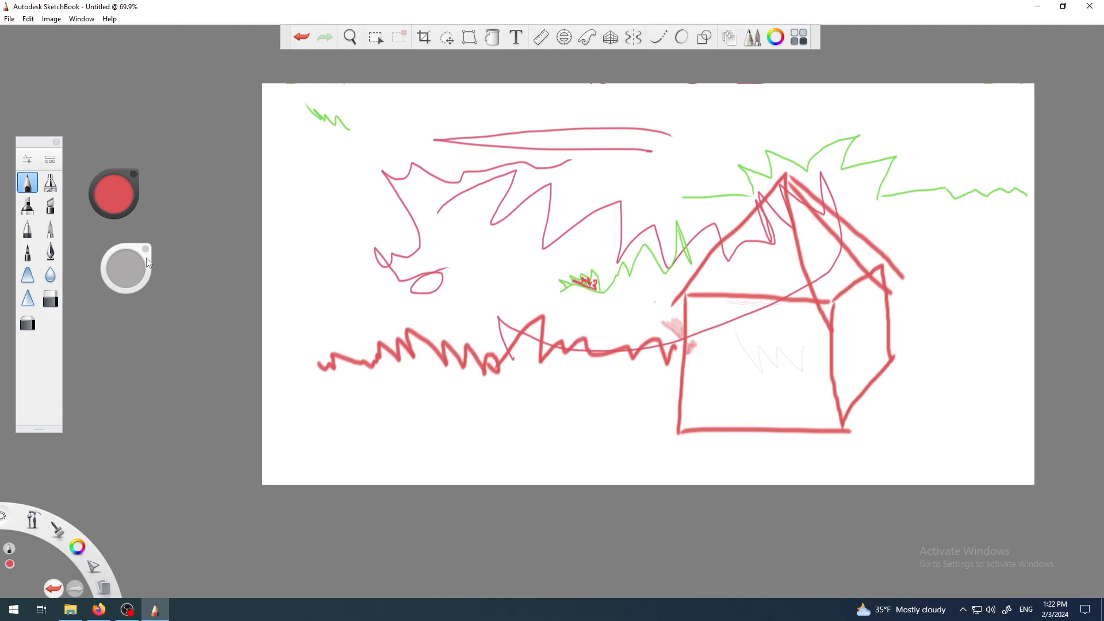
left_click(147, 252)
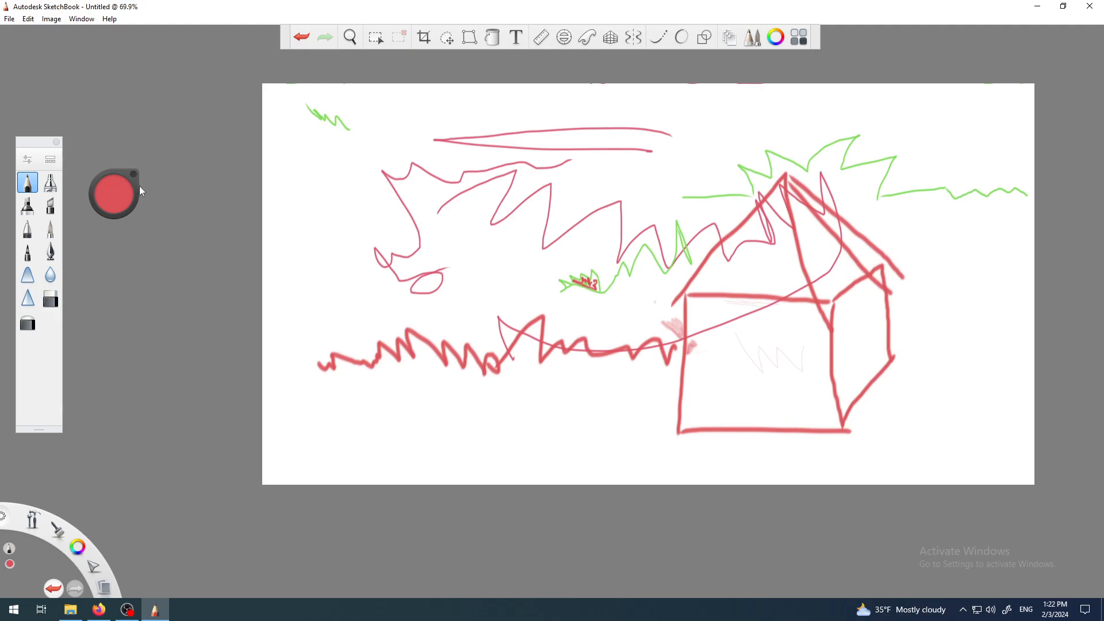
left_click(134, 173)
Draw a translucent red zigzag across the small loop on the left part of the canvas
left_click_drag(400, 258, 465, 277)
scroll(673, 216, "up", 4)
scroll(692, 217, "up", 4)
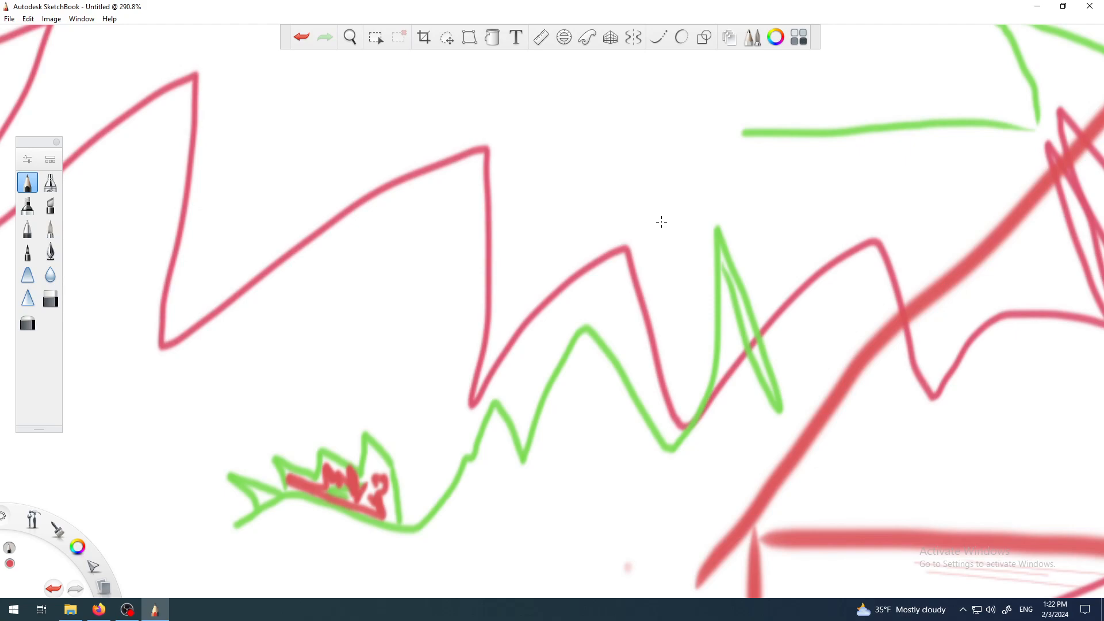
scroll(563, 227, "down", 10)
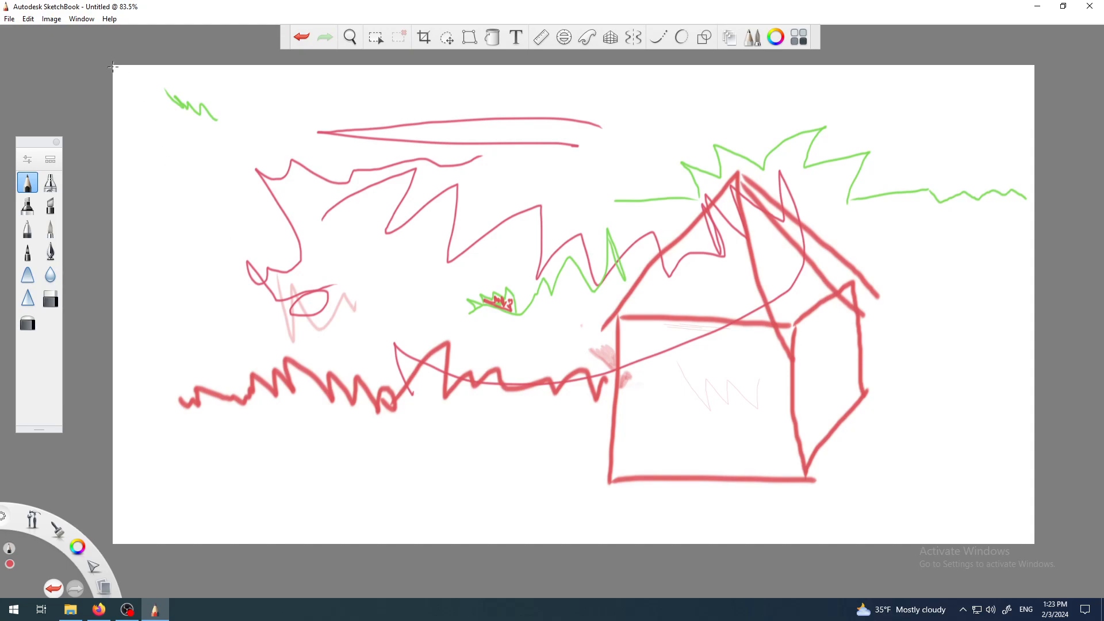
Show the color puck and the brush puck again, and line the brush puck up beneath the color puck
left_click(81, 19)
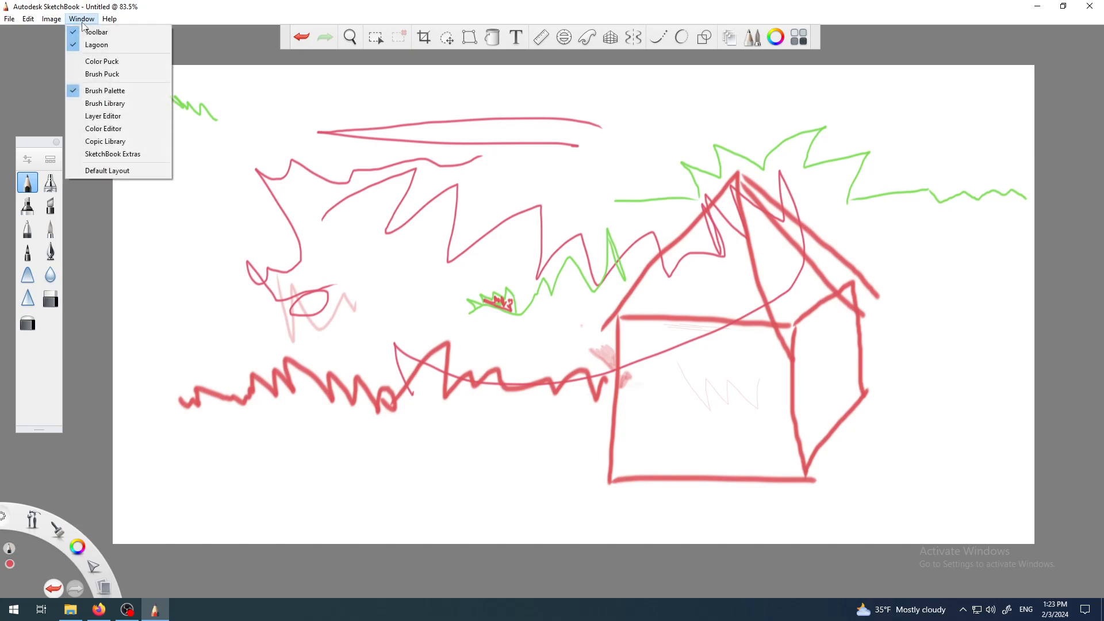
left_click(106, 64)
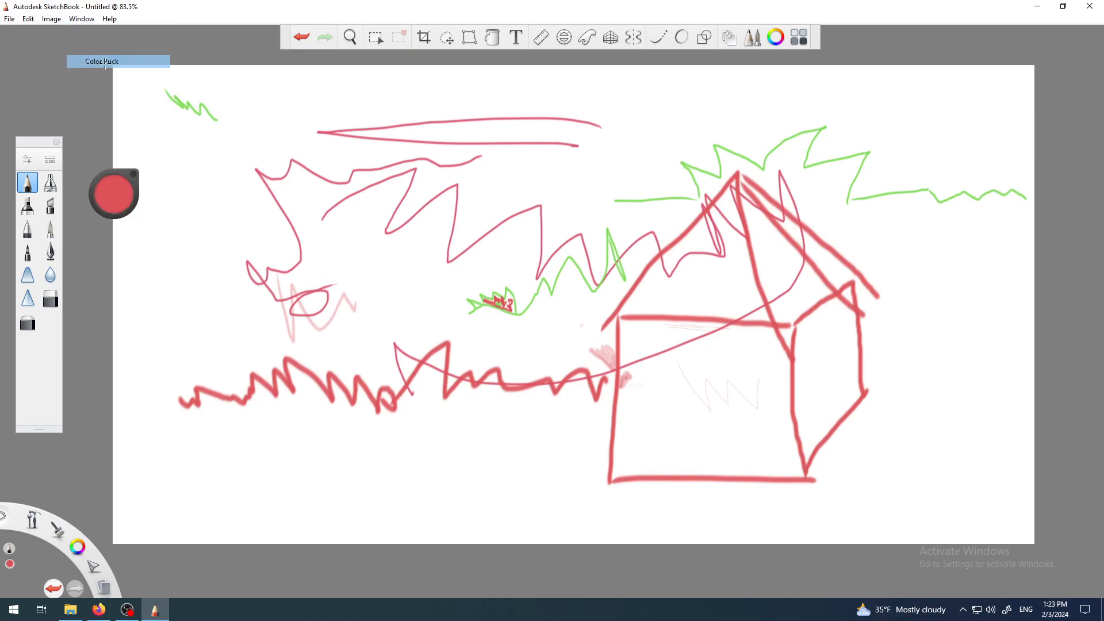
left_click(81, 19)
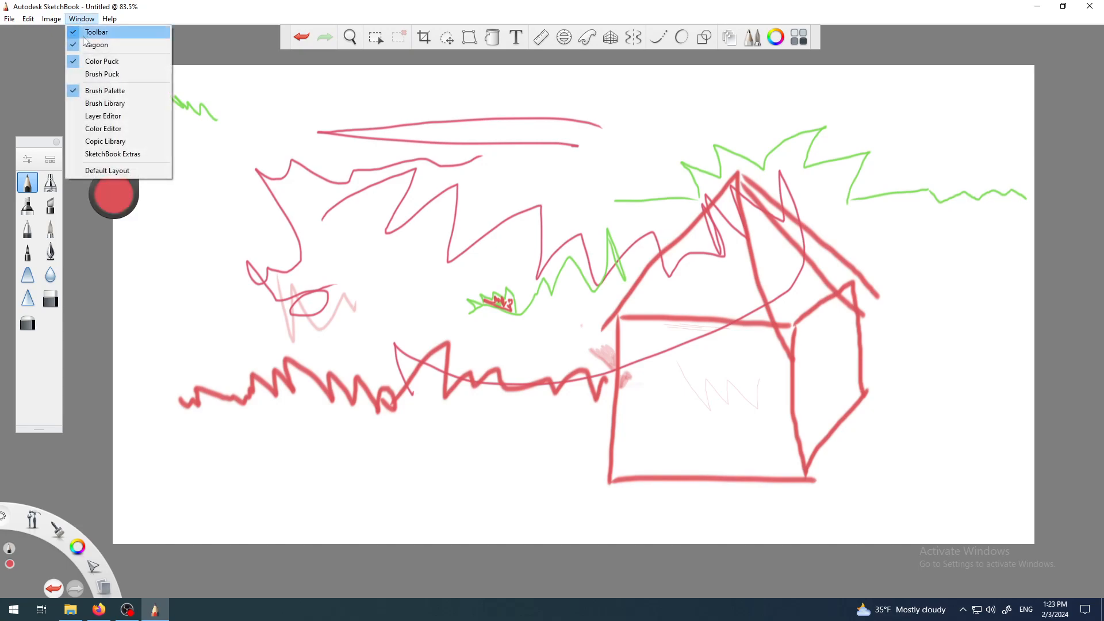
left_click(103, 73)
left_click_drag(127, 246, 116, 234)
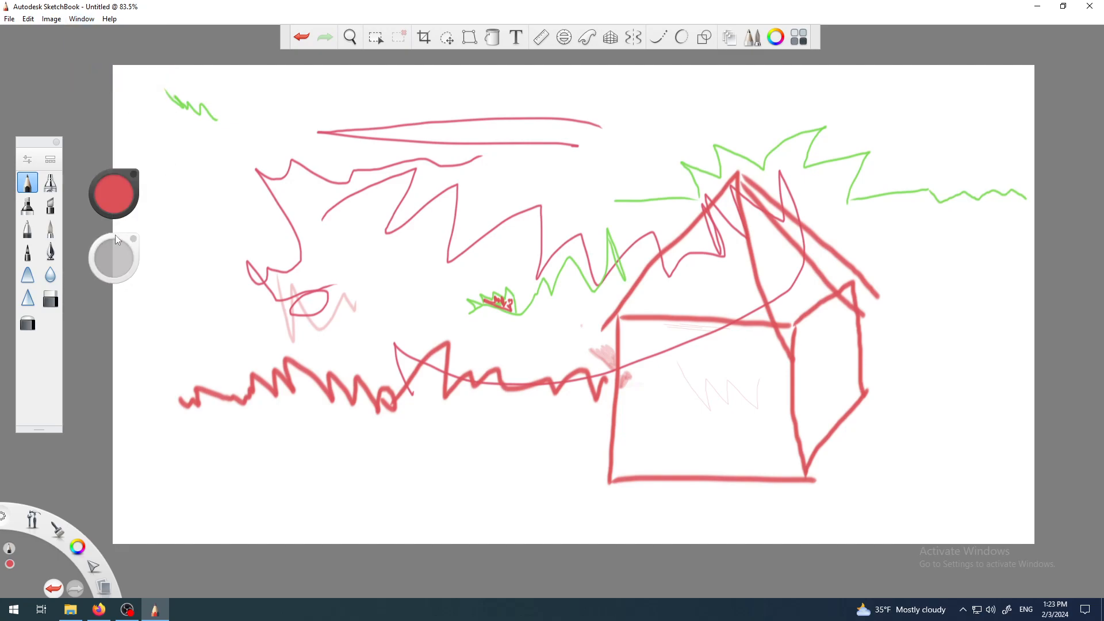
scroll(546, 230, "down", 2)
scroll(445, 205, "up", 1)
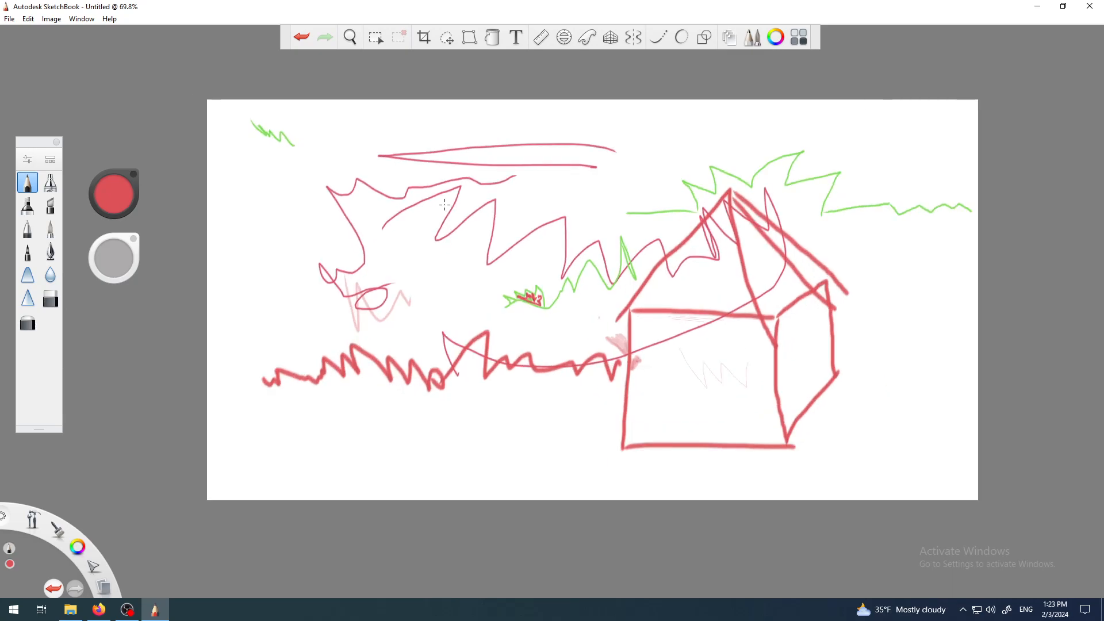
scroll(444, 205, "up", 1)
scroll(519, 214, "down", 1)
scroll(585, 255, "up", 1)
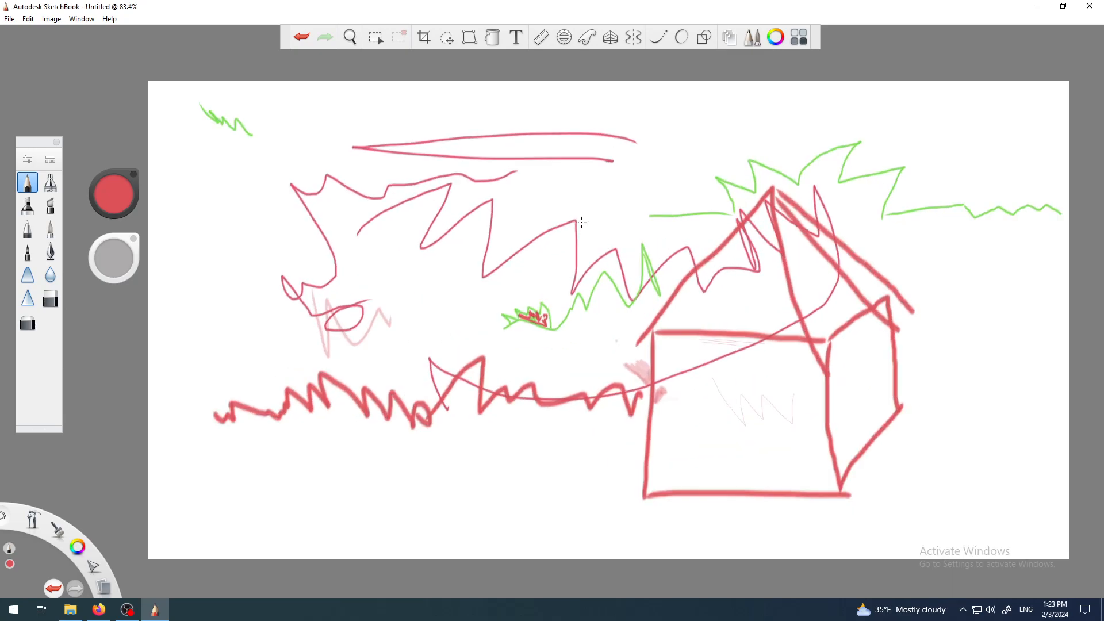
left_click(116, 203)
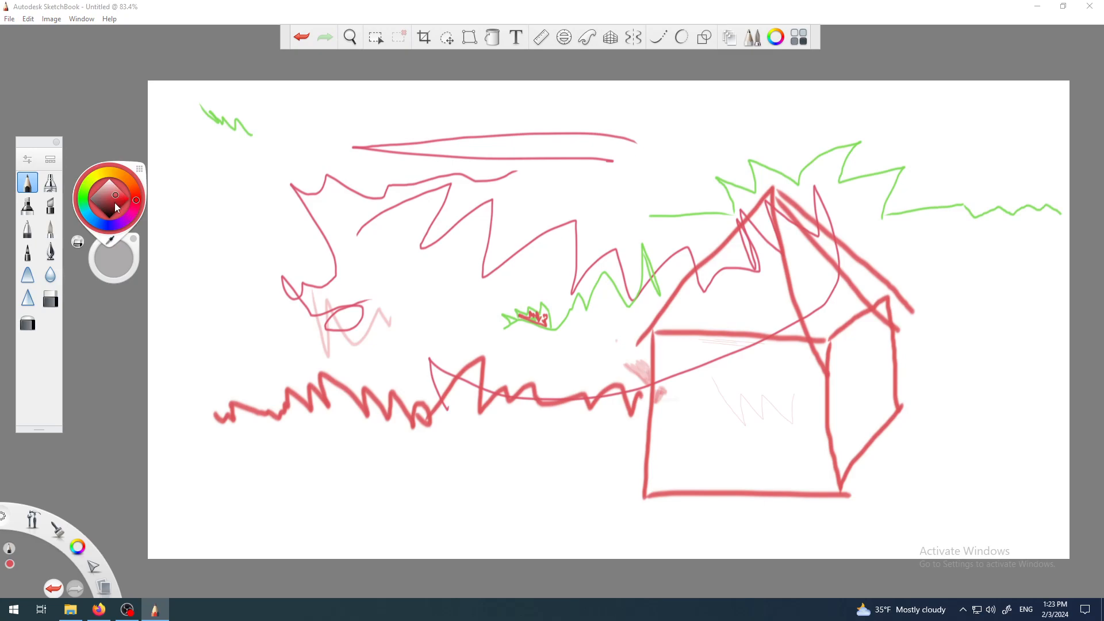
left_click(123, 260)
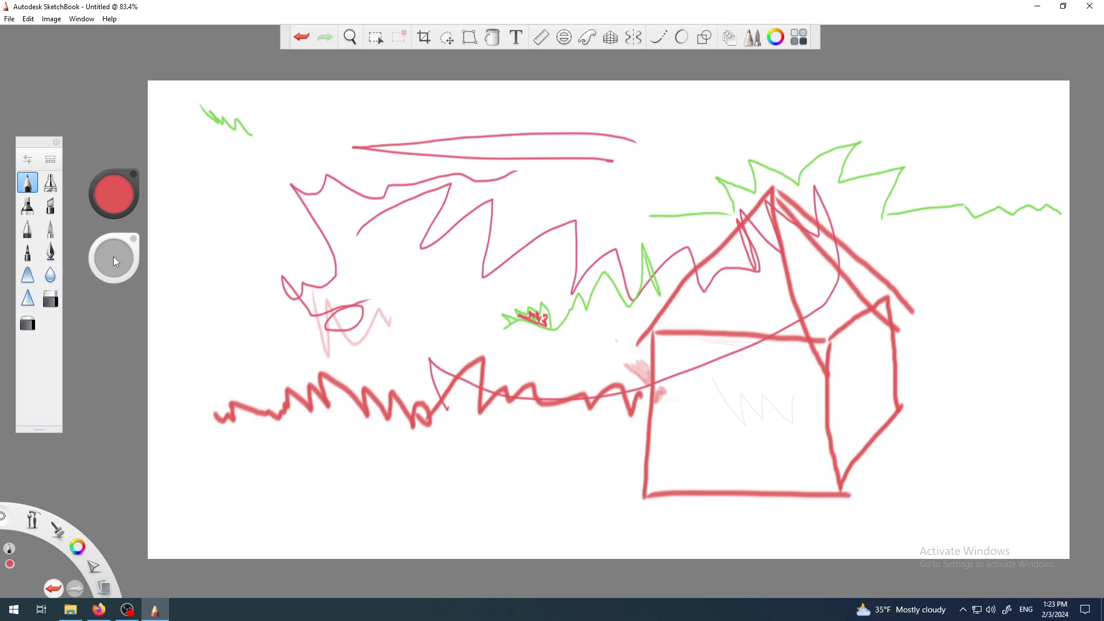
scroll(113, 257, "up", 1)
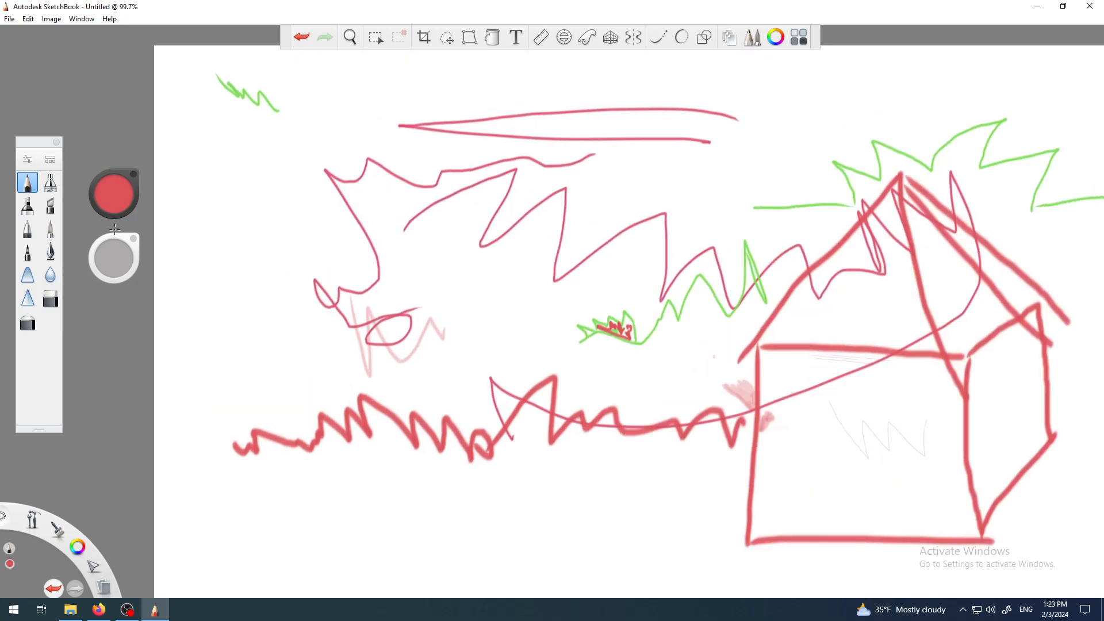
Change the brush color to a very dark red with the color puck and draw a small translucent peak near the canvas's left edge
left_click(113, 195)
left_click(114, 205)
mouse_move(231, 260)
left_mouse_down()
mouse_move(242, 229)
mouse_move(271, 258)
left_mouse_up()
Raise the brush opacity with the brush puck and draw a small dark zigzag and a curved, stepped line beside it
mouse_move(117, 258)
left_mouse_down()
mouse_move(161, 33)
mouse_move(181, 1)
left_mouse_up()
mouse_move(103, 277)
left_mouse_down()
mouse_move(114, 112)
mouse_move(166, 138)
left_mouse_up()
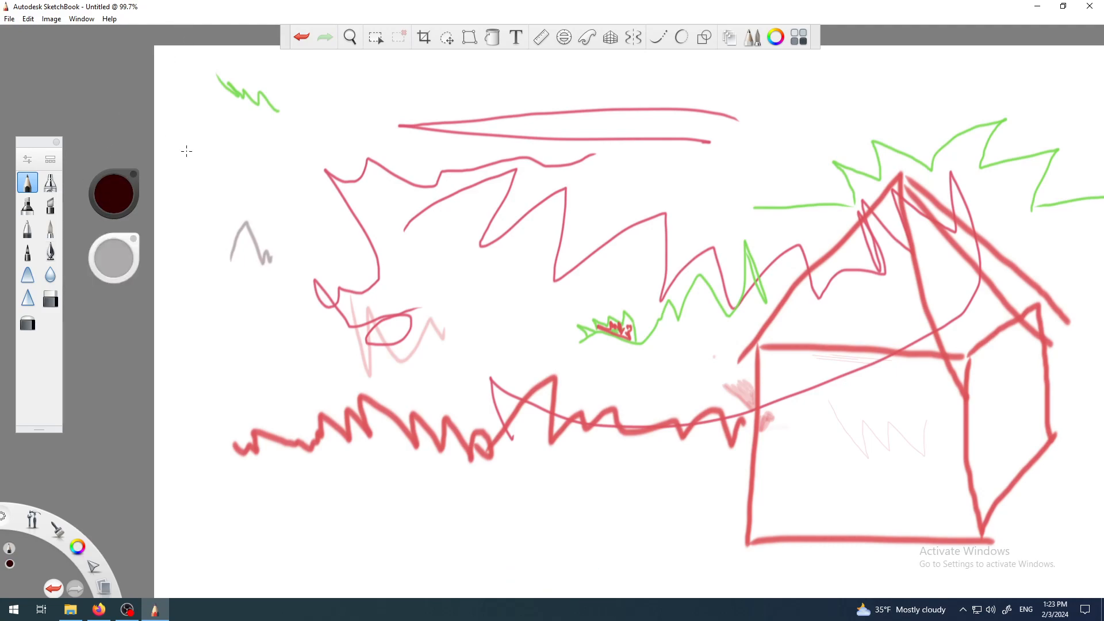
mouse_move(287, 258)
left_mouse_down()
mouse_move(300, 219)
mouse_move(340, 243)
left_mouse_up()
mouse_move(397, 252)
left_mouse_down()
mouse_move(397, 264)
mouse_move(464, 325)
left_mouse_up()
Draw a dark eye-like outline with inner lines on the stepped line, and extend it with an angular closed shape
scroll(406, 290, "up", 5)
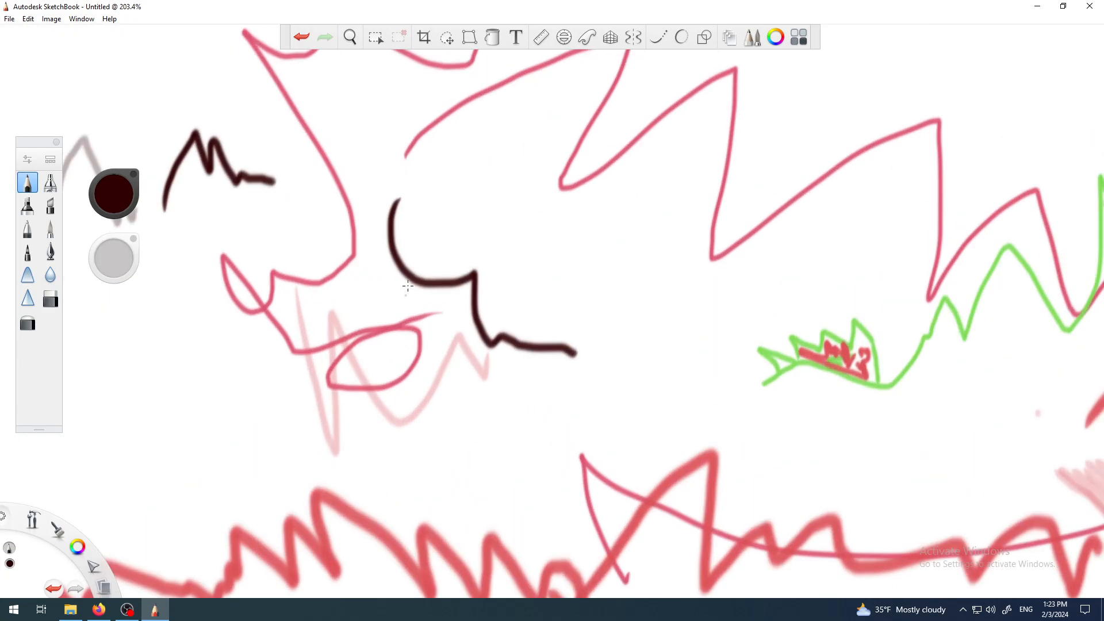
left_click_drag(402, 260, 450, 228)
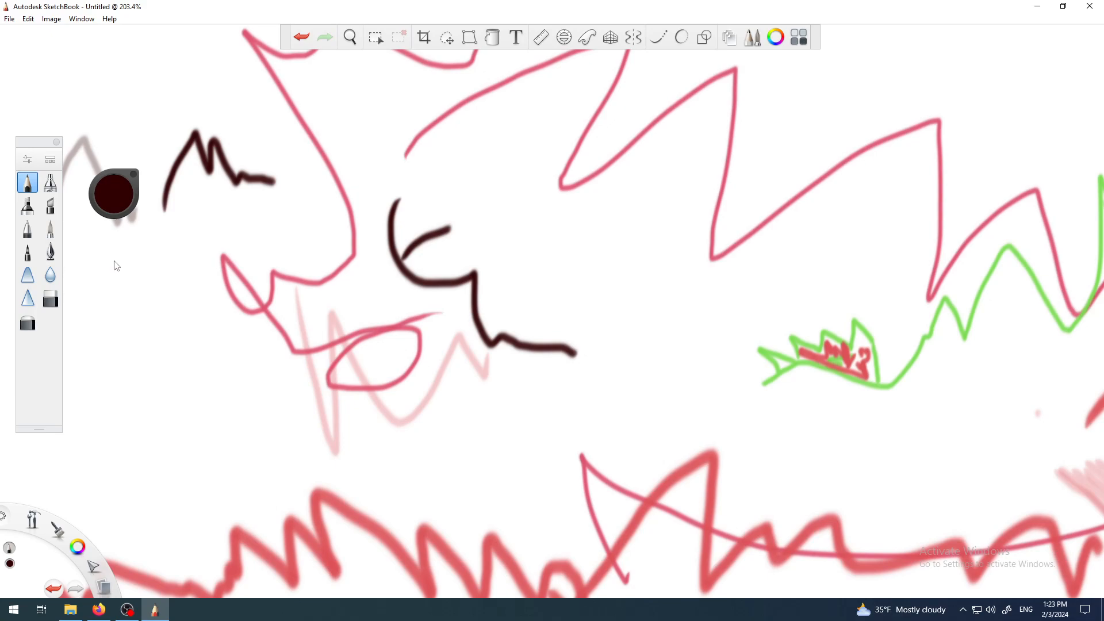
mouse_move(430, 279)
left_mouse_down()
mouse_move(428, 237)
mouse_move(473, 274)
mouse_move(451, 231)
mouse_move(507, 251)
mouse_move(469, 275)
mouse_move(513, 247)
mouse_move(494, 217)
mouse_move(468, 212)
mouse_move(401, 260)
left_mouse_up()
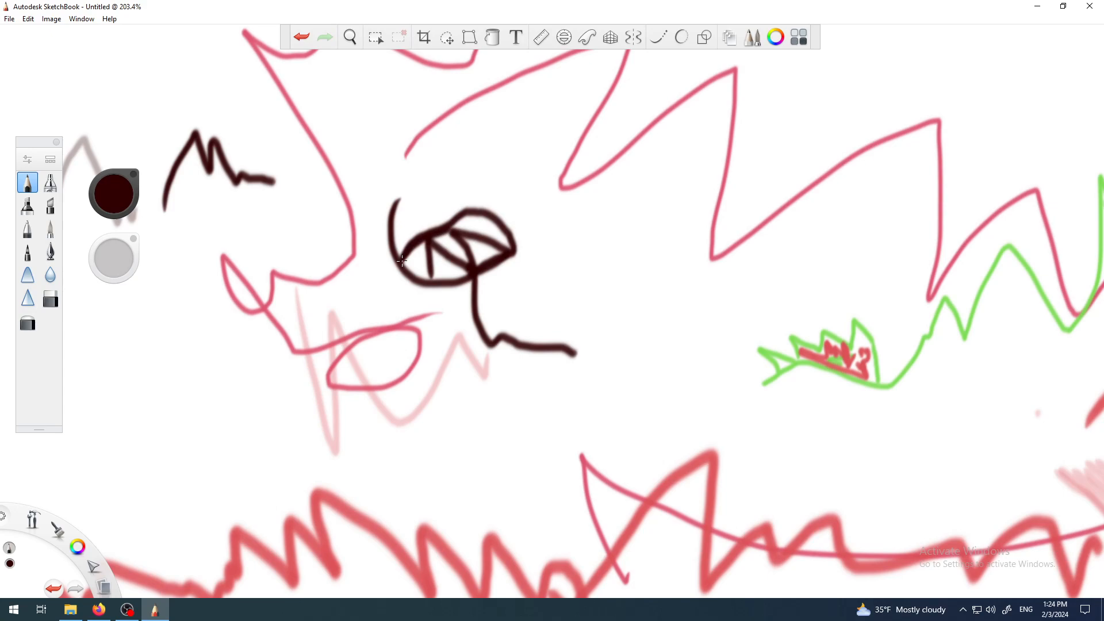
mouse_move(515, 250)
left_mouse_down()
mouse_move(582, 284)
mouse_move(601, 324)
mouse_move(572, 355)
left_mouse_up()
mouse_move(519, 250)
left_mouse_down()
mouse_move(612, 215)
mouse_move(601, 299)
left_mouse_up()
scroll(528, 274, "down", 4)
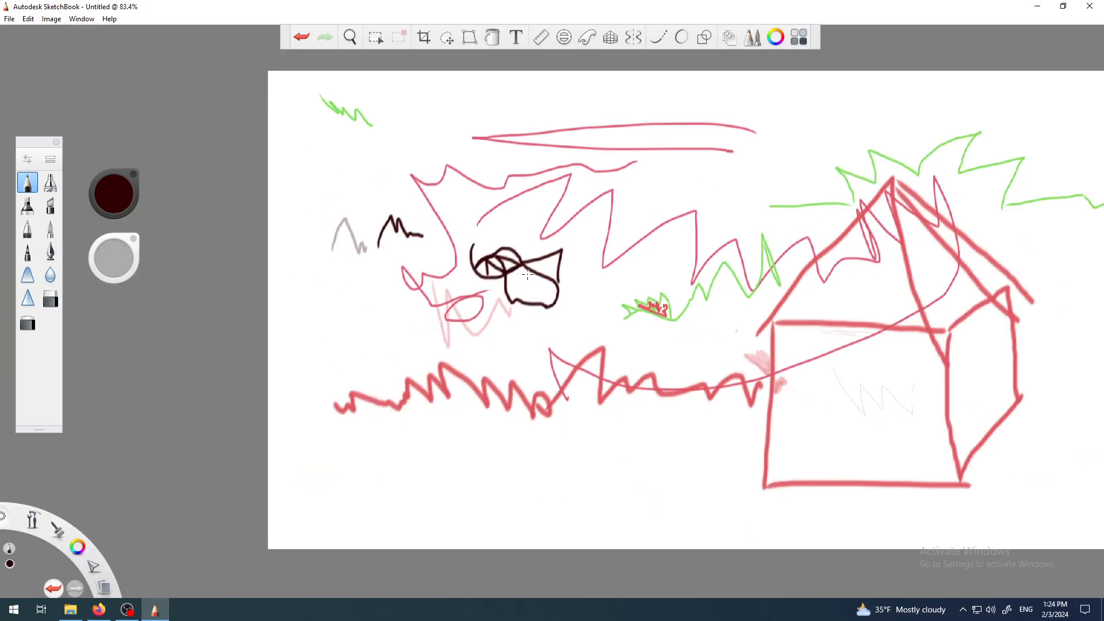